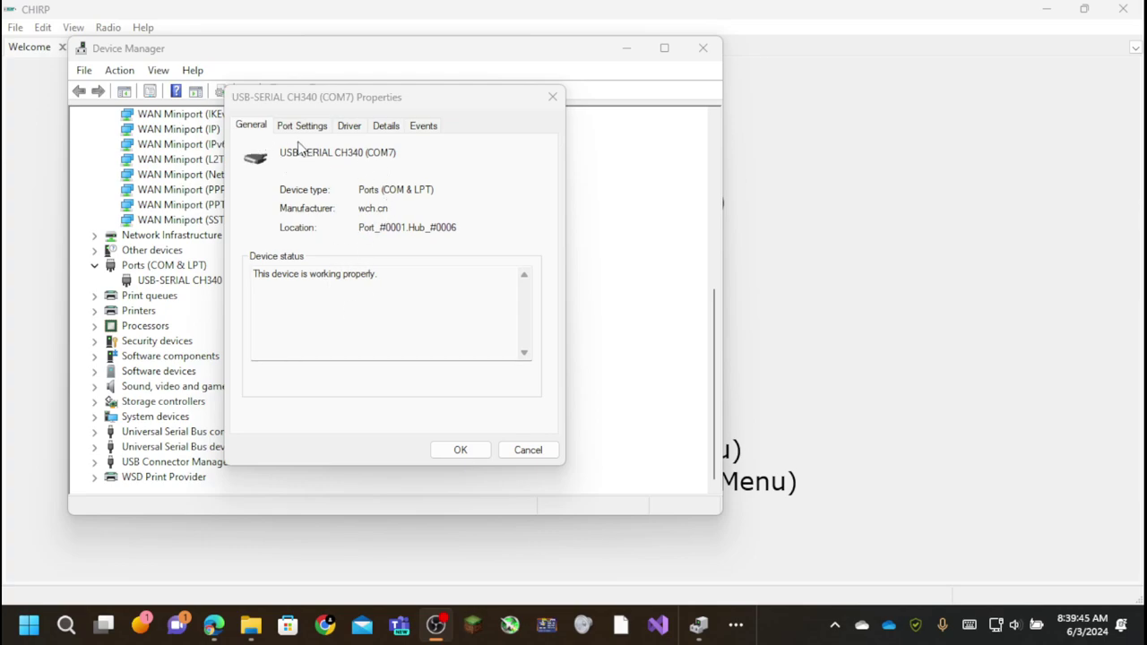
# Step: Close the USB-SERIAL CH340 properties without changes and minimize Device Manager
pyautogui.click(337, 149)
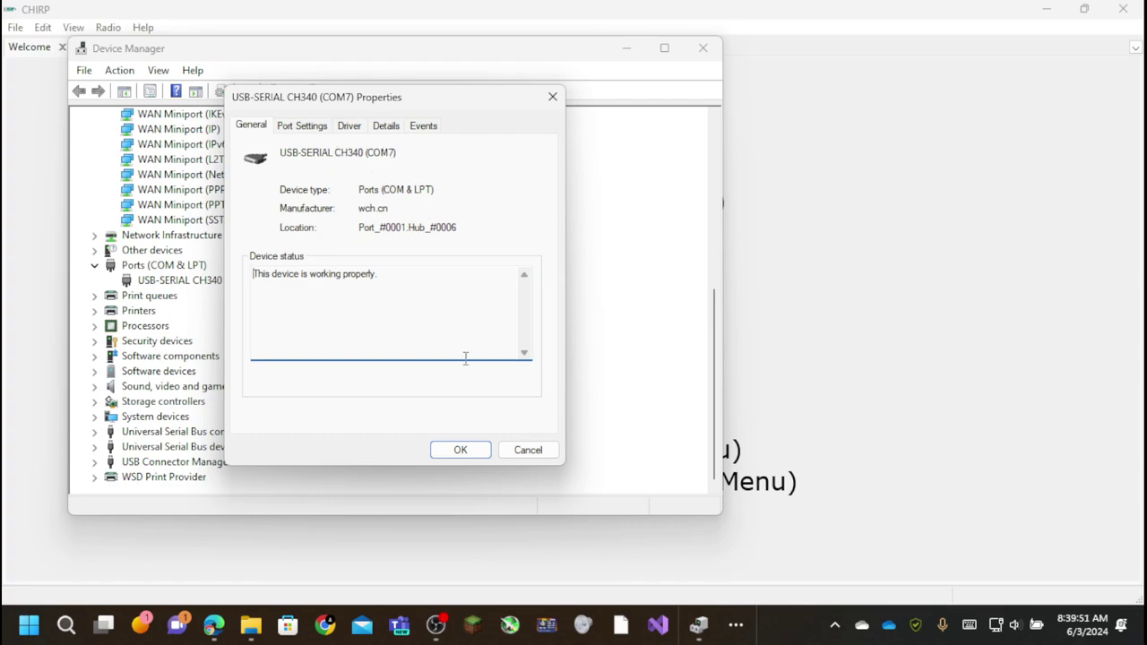
pyautogui.click(527, 453)
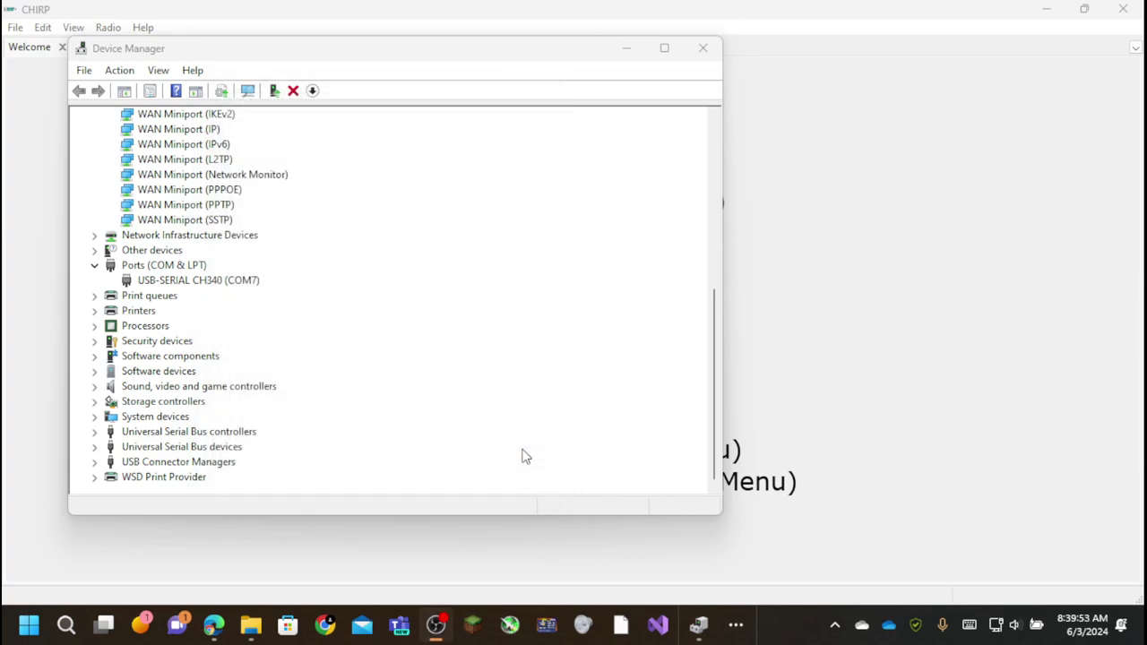
pyautogui.click(626, 46)
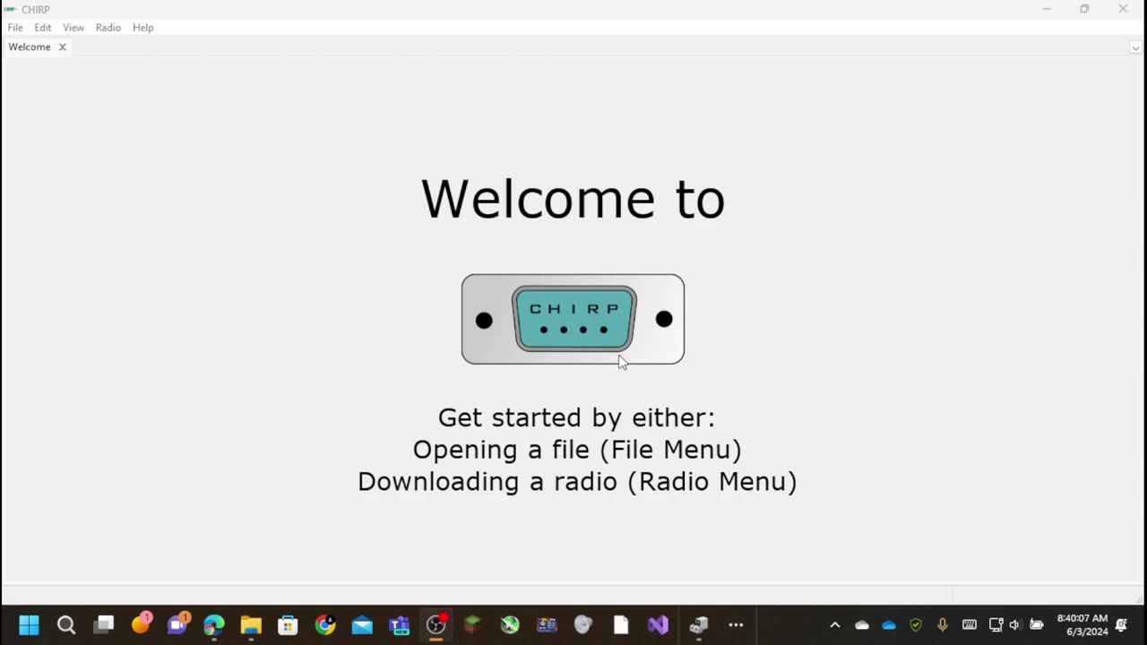
# Step: Switch to the UV-5R Series Program Software and reposition its Channel Information window to view the channel list
pyautogui.click(736, 621)
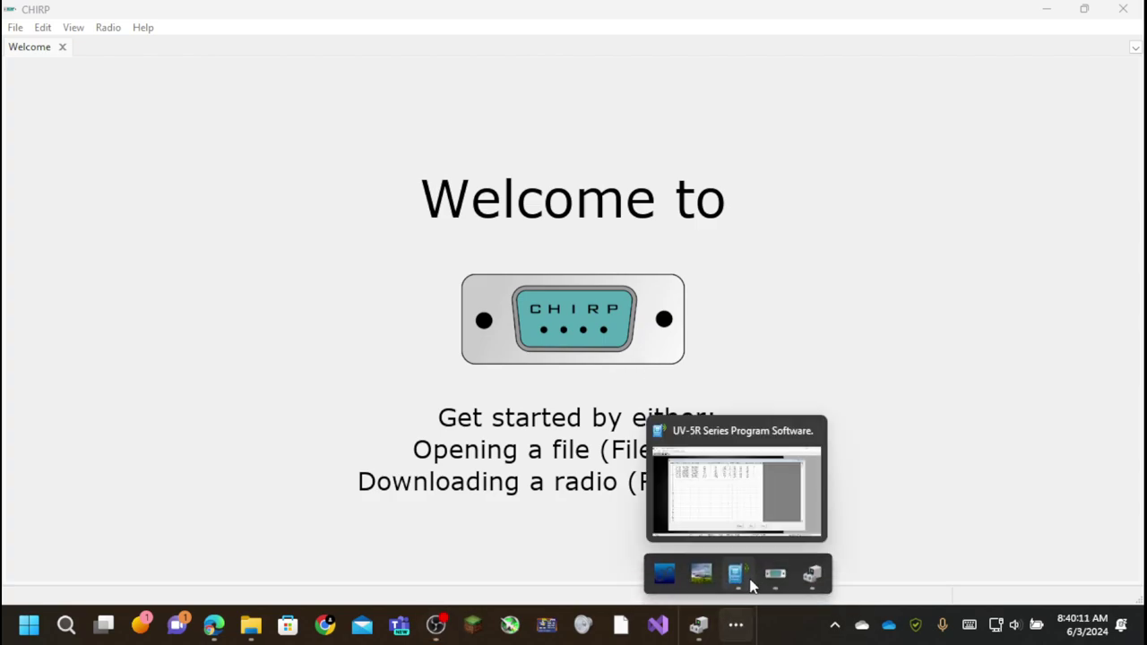
pyautogui.click(750, 583)
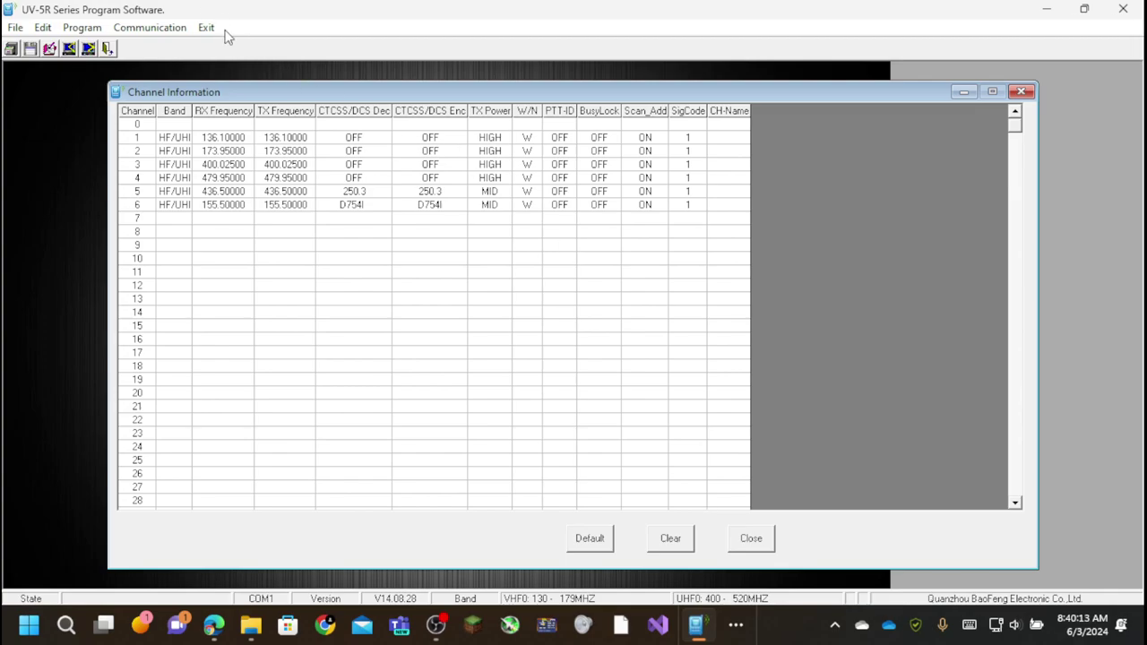
pyautogui.moveTo(268, 89); pyautogui.dragTo(219, 70)
# Step: Switch back to CHIRP and open the recent file Radio 111.img
pyautogui.click(736, 624)
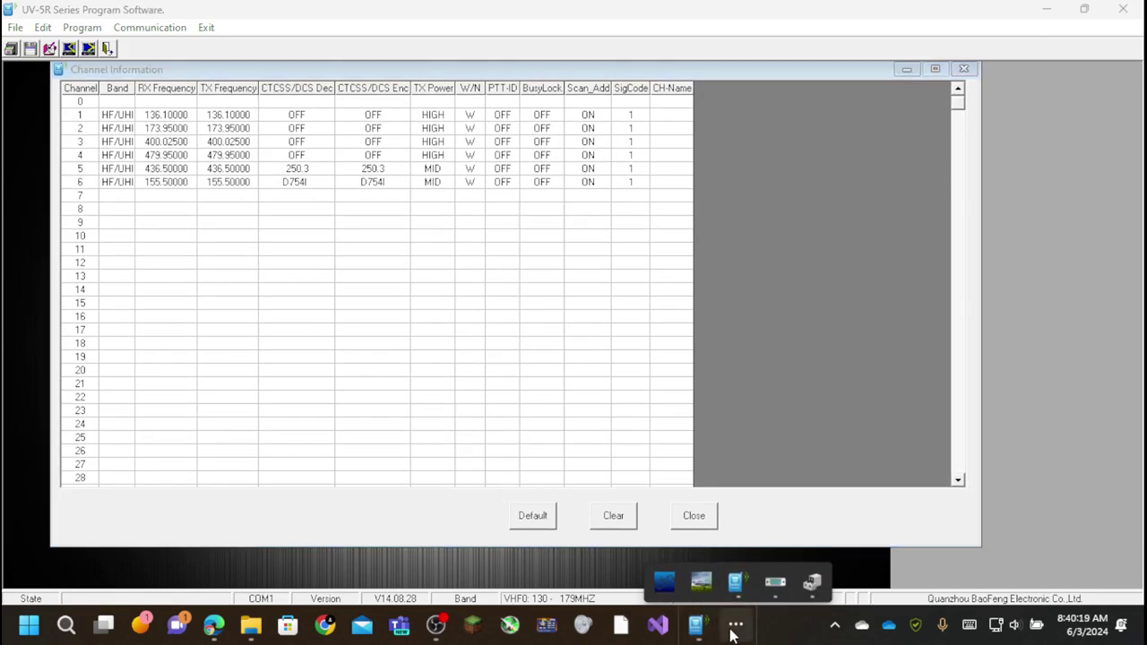
pyautogui.moveTo(766, 584)
pyautogui.click(812, 574)
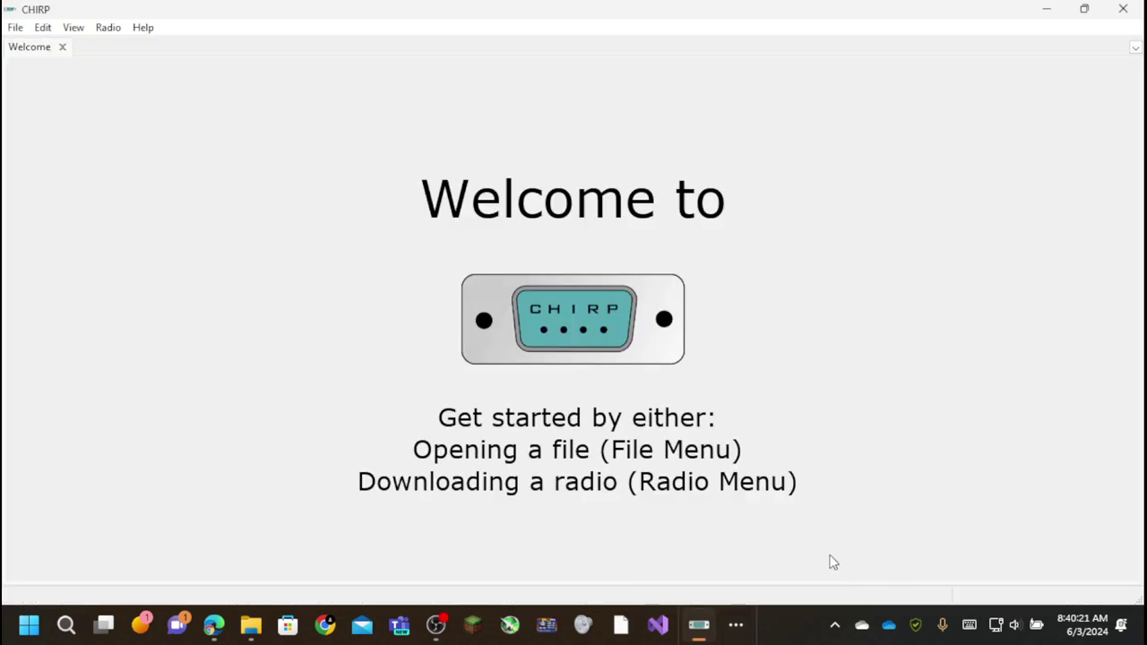
pyautogui.click(9, 11)
pyautogui.click(227, 9)
pyautogui.click(15, 27)
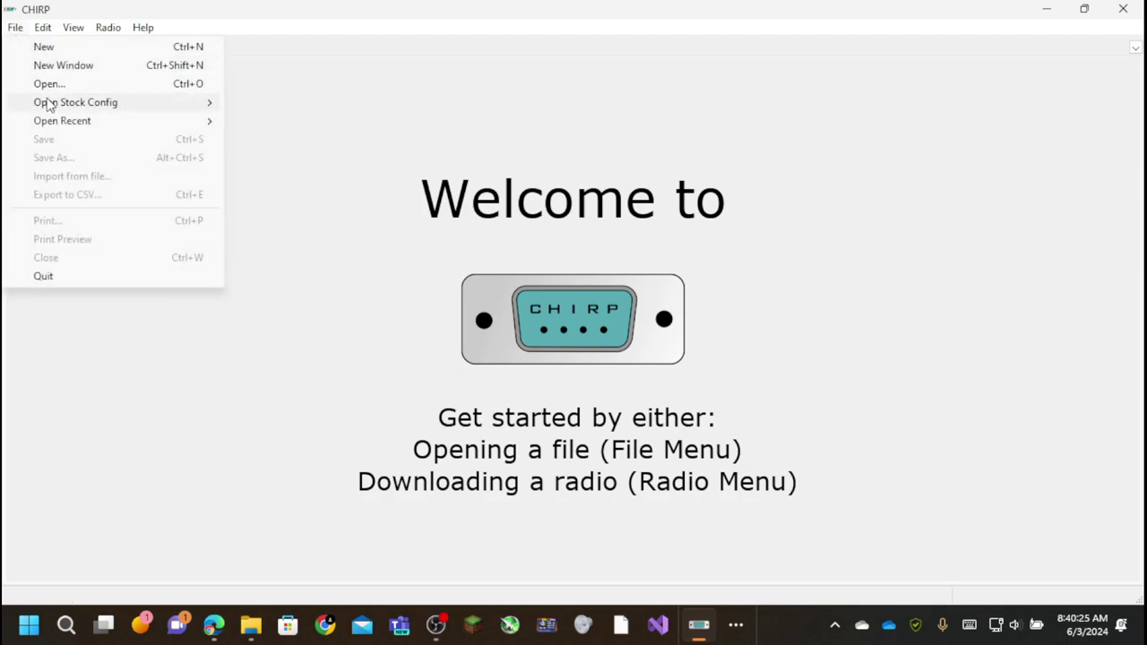
pyautogui.moveTo(60, 126)
pyautogui.click(403, 139)
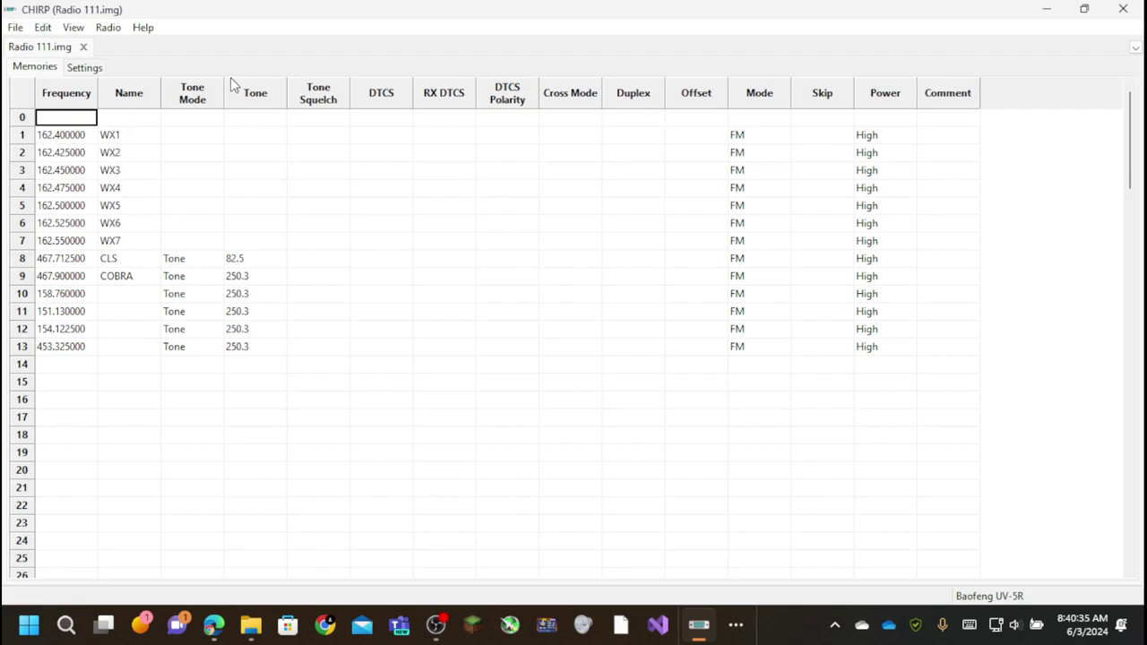
# Step: Review the Basic, Advanced, Work Mode, DTMF and Service settings of Radio 111.img
pyautogui.click(88, 70)
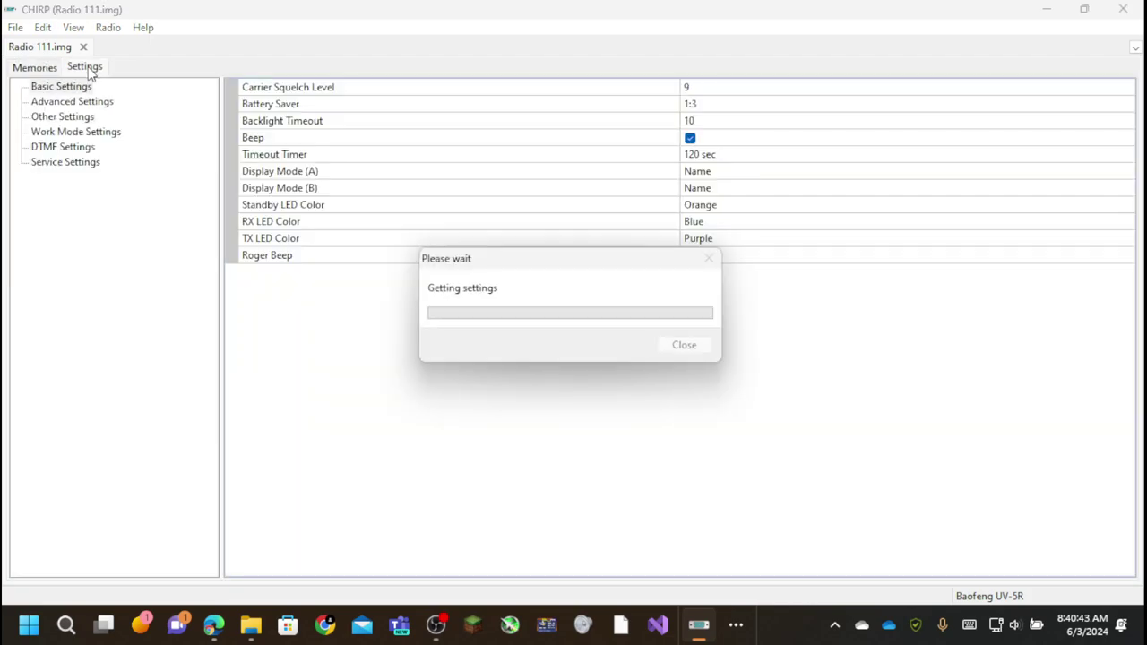
pyautogui.click(106, 134)
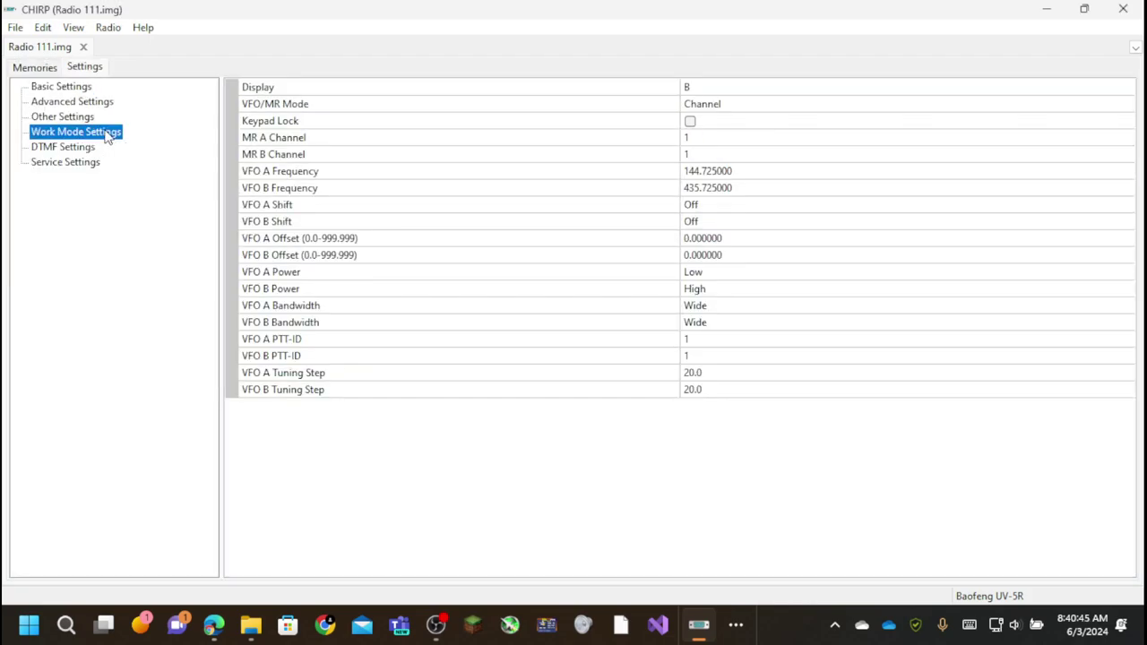
pyautogui.click(64, 149)
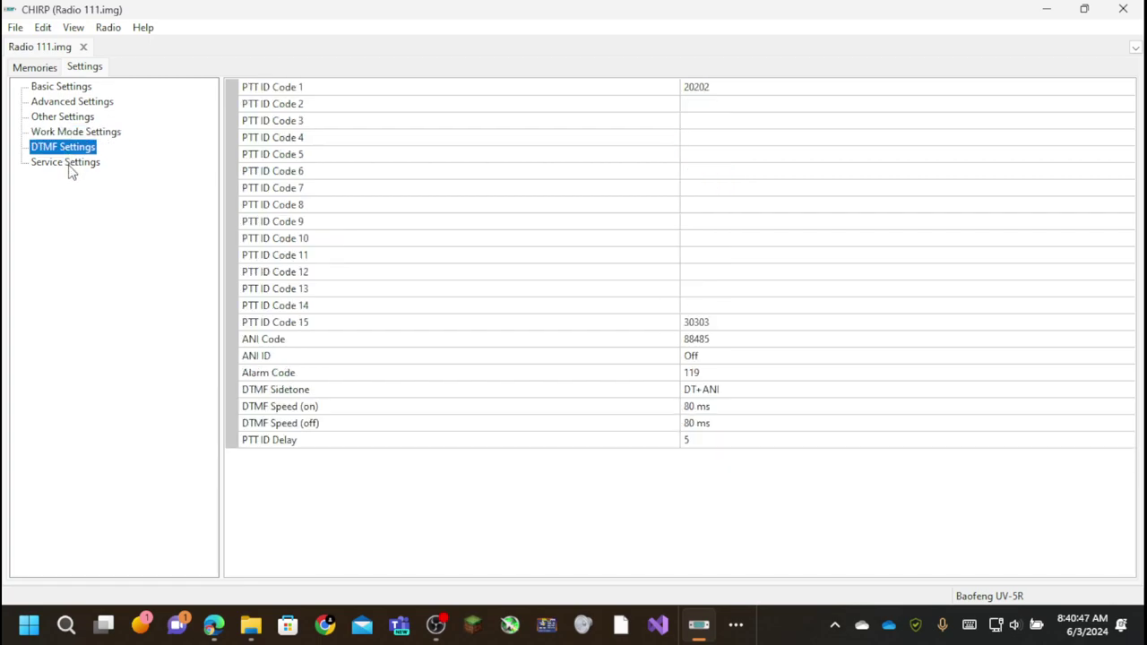
pyautogui.click(69, 165)
pyautogui.click(54, 102)
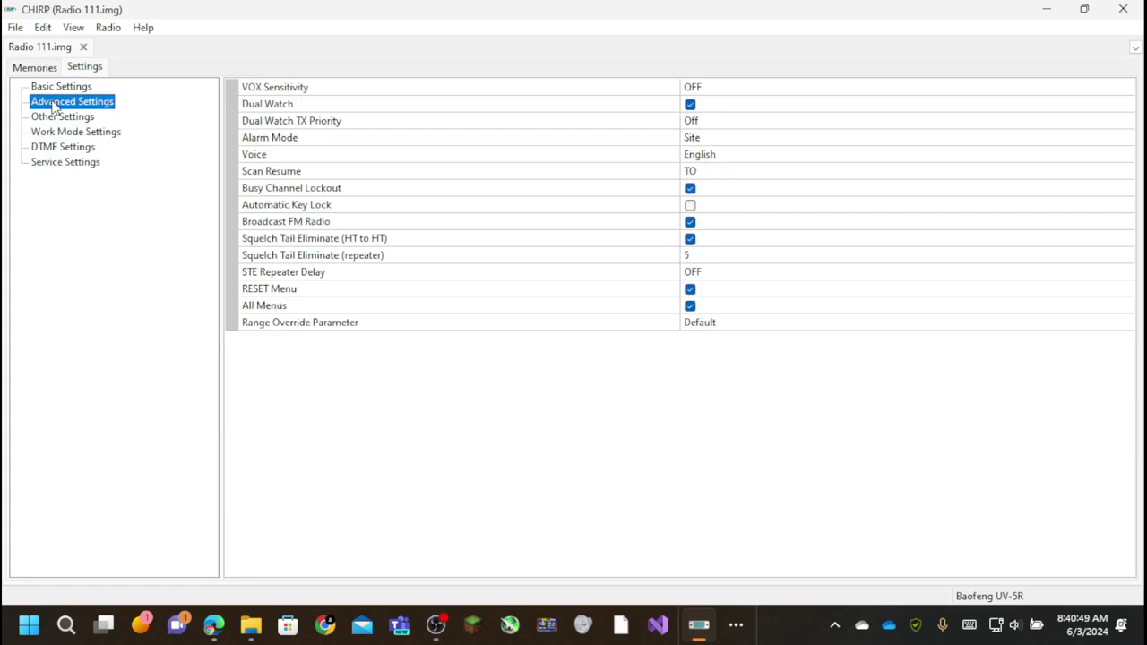
pyautogui.click(66, 87)
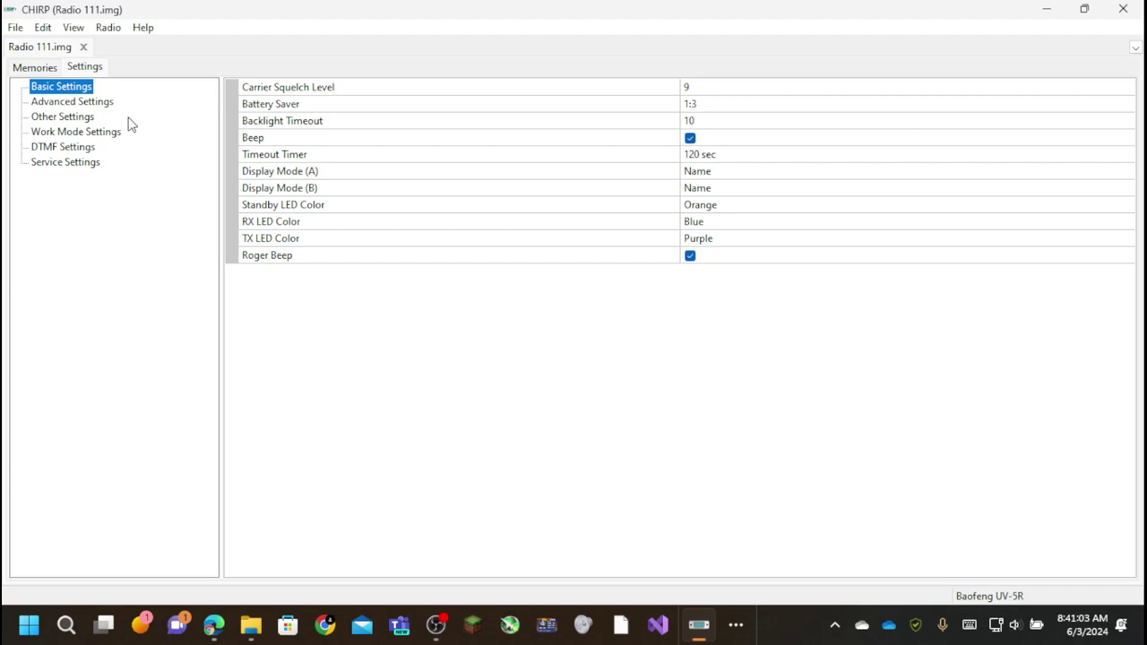
pyautogui.click(89, 102)
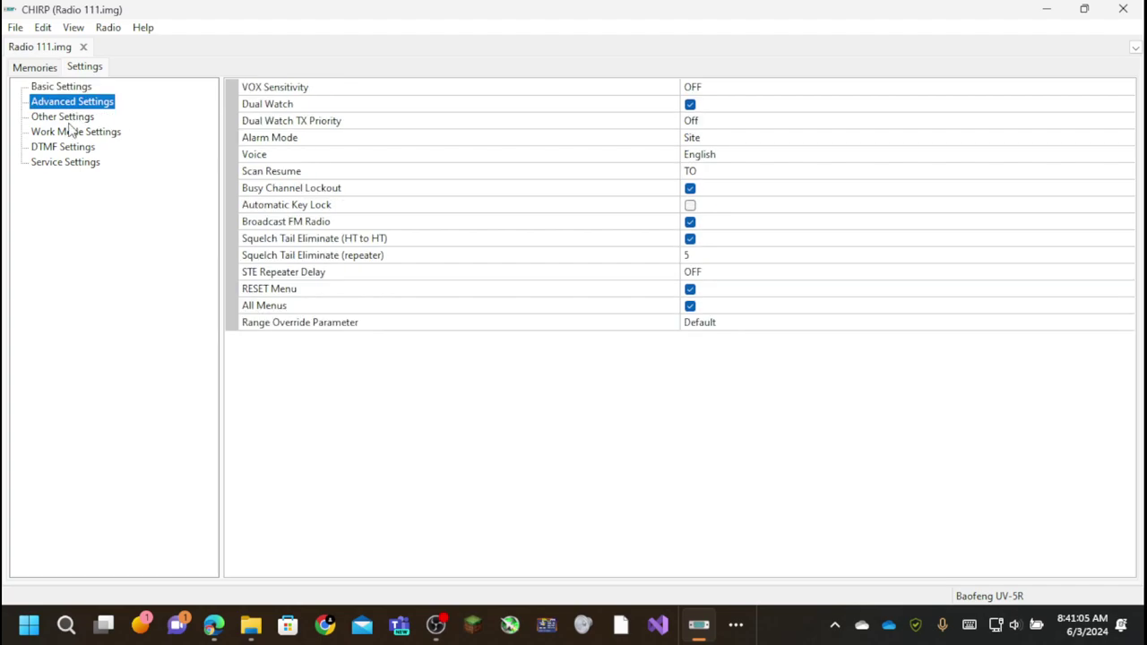
pyautogui.click(72, 132)
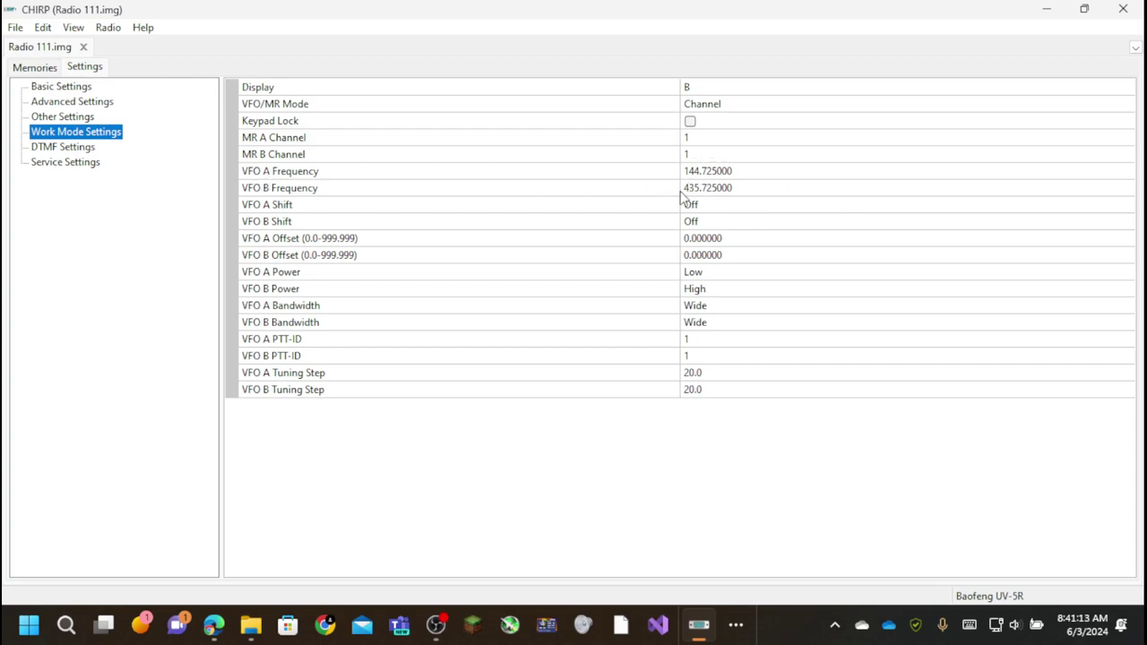
pyautogui.click(85, 148)
pyautogui.click(70, 132)
pyautogui.click(57, 87)
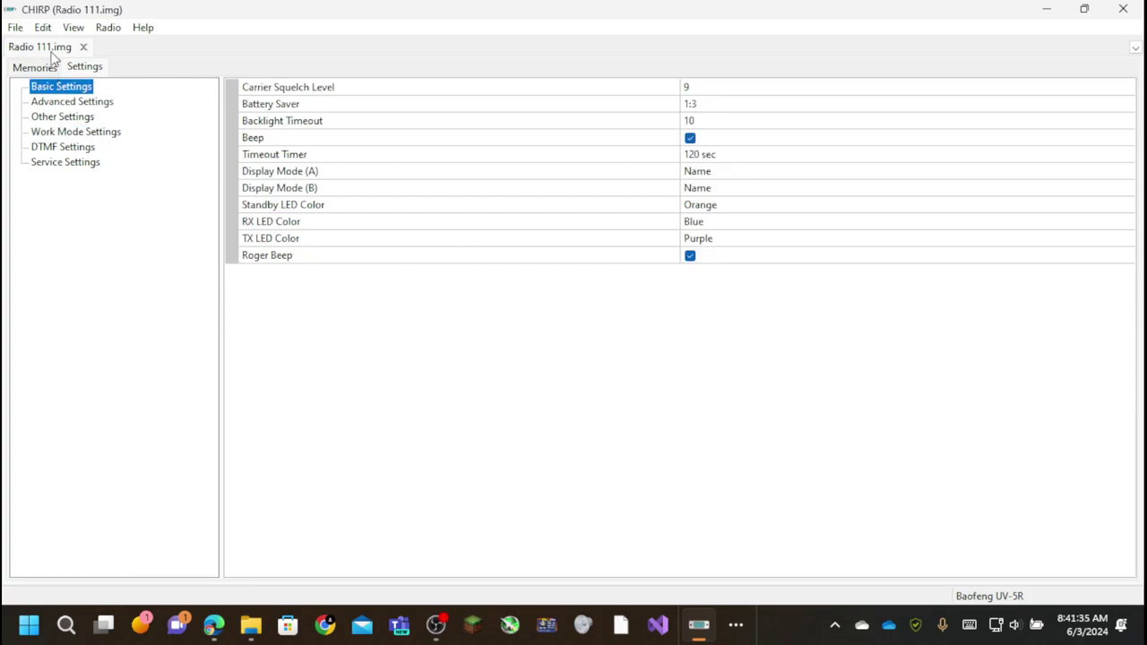
# Step: Return to the memories list and download the Baofeng UV-5R's contents from the radio over its serial port
pyautogui.click(35, 67)
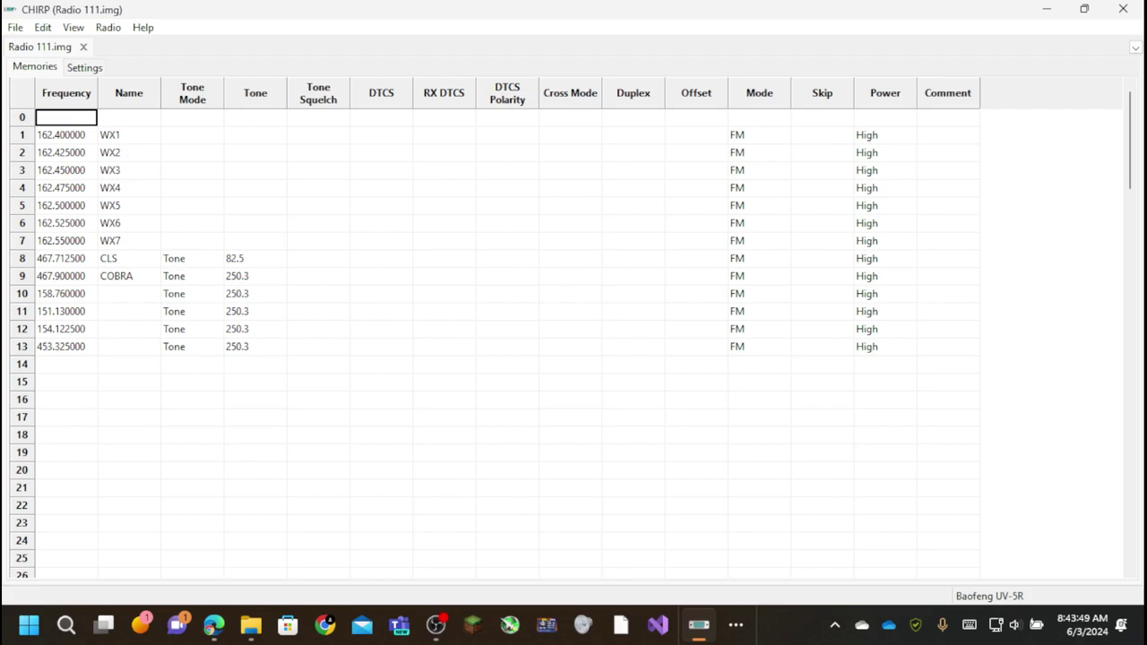
pyautogui.click(107, 27)
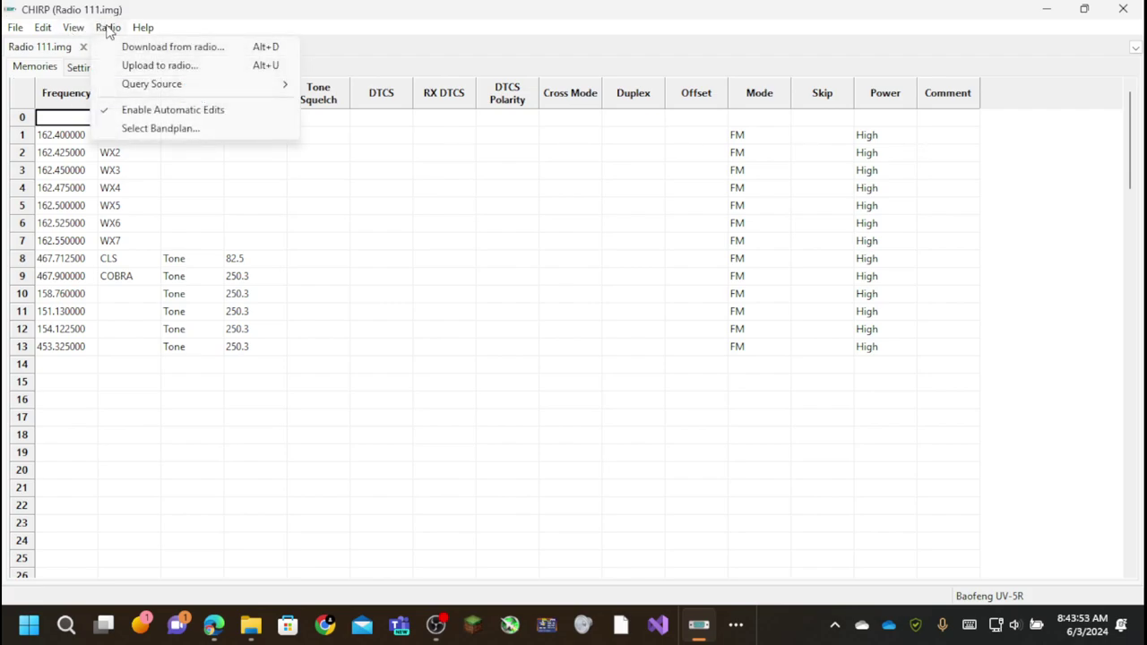
pyautogui.click(159, 52)
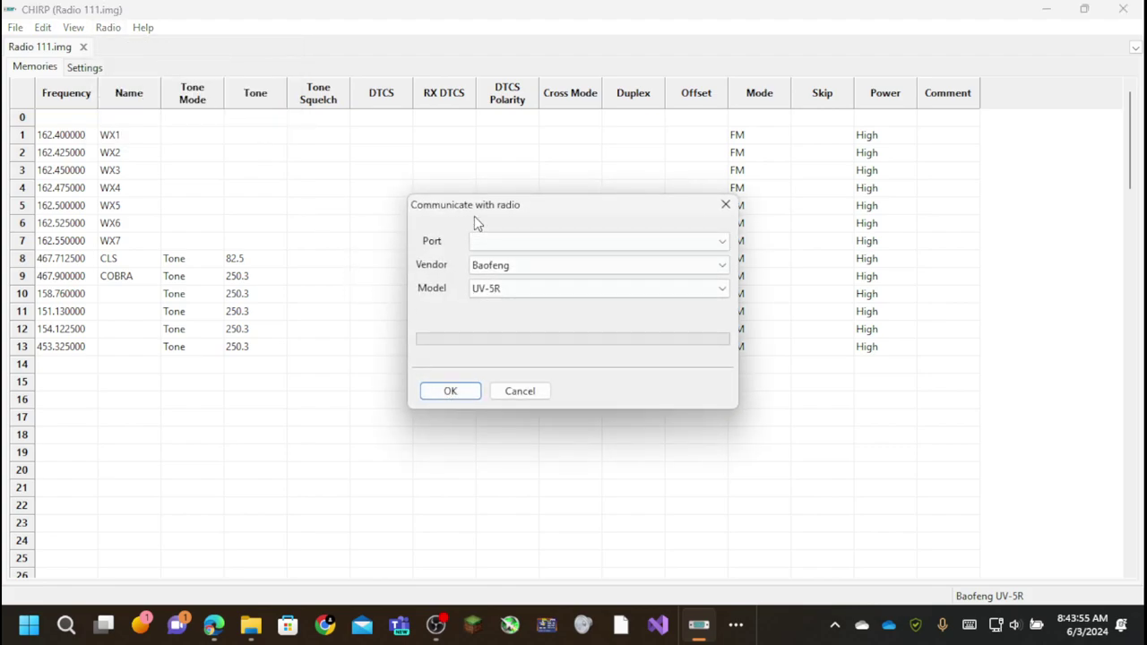
pyautogui.click(495, 240)
pyautogui.click(506, 259)
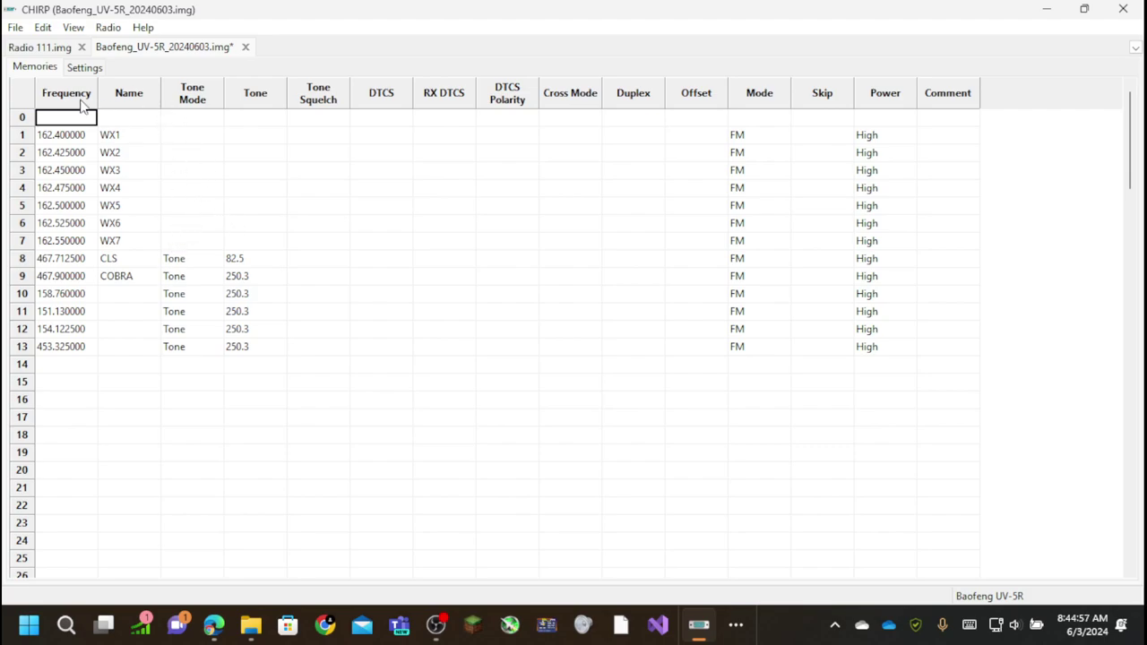
# Step: Compare the channel memories of Radio 111.img with those of the newly downloaded radio image
pyautogui.click(49, 49)
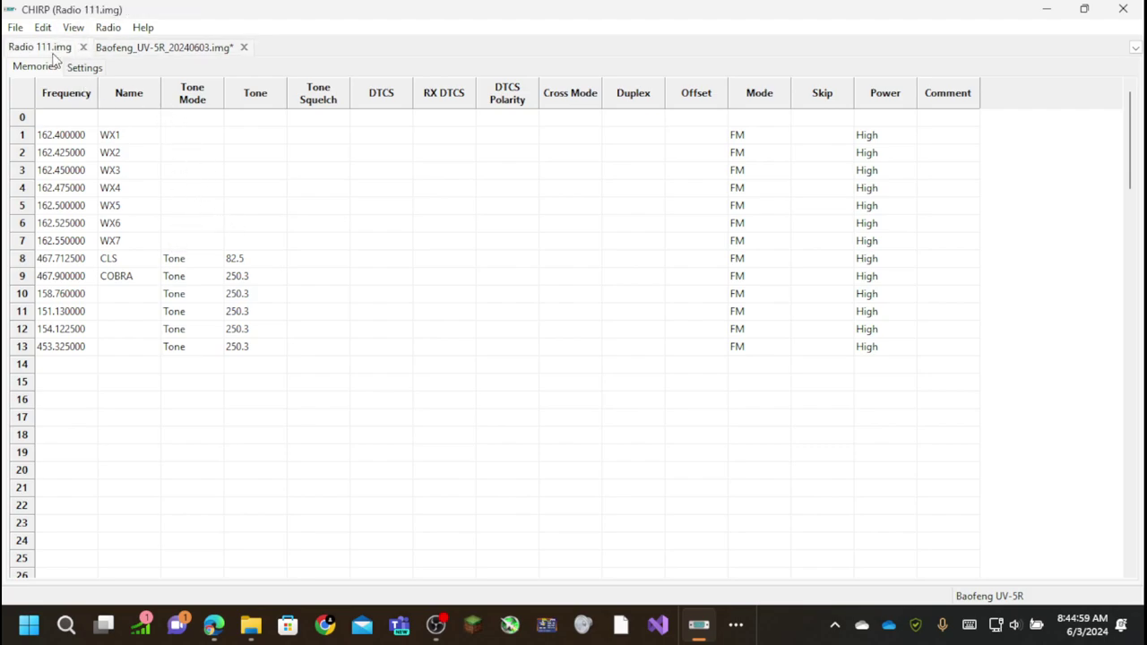
pyautogui.click(136, 49)
pyautogui.click(60, 50)
pyautogui.click(158, 50)
pyautogui.click(15, 27)
pyautogui.moveTo(42, 27)
# Step: Compare the firmware and power-on messages in the Other Settings of the downloaded image and Radio 111.img
pyautogui.click(84, 66)
pyautogui.click(84, 66)
pyautogui.click(62, 118)
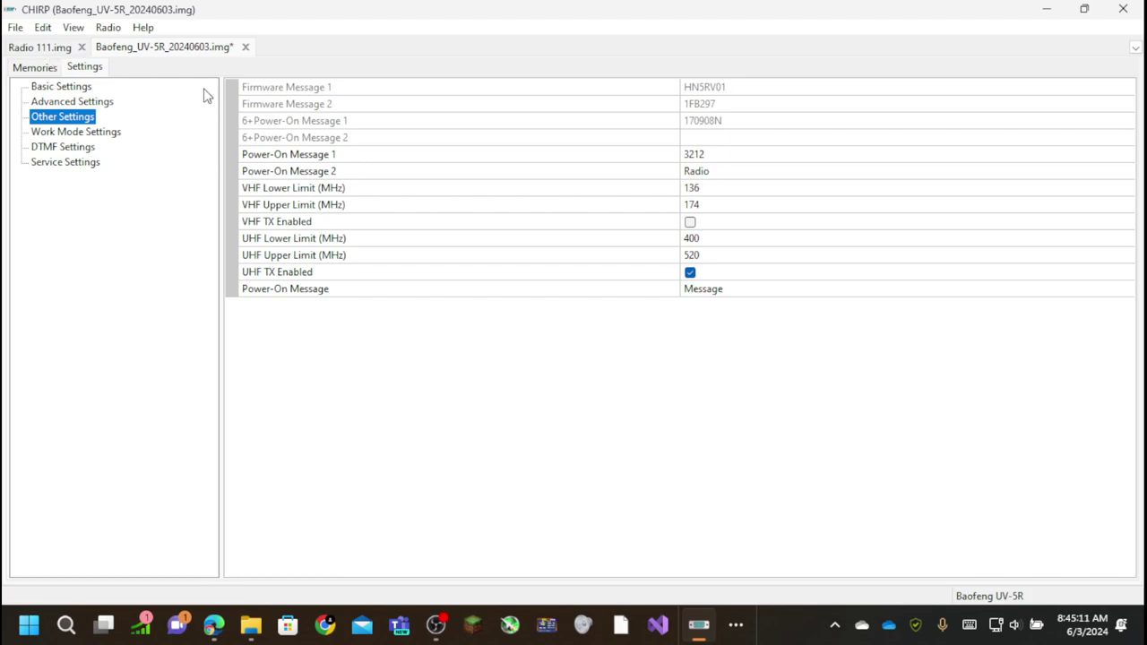
pyautogui.click(34, 46)
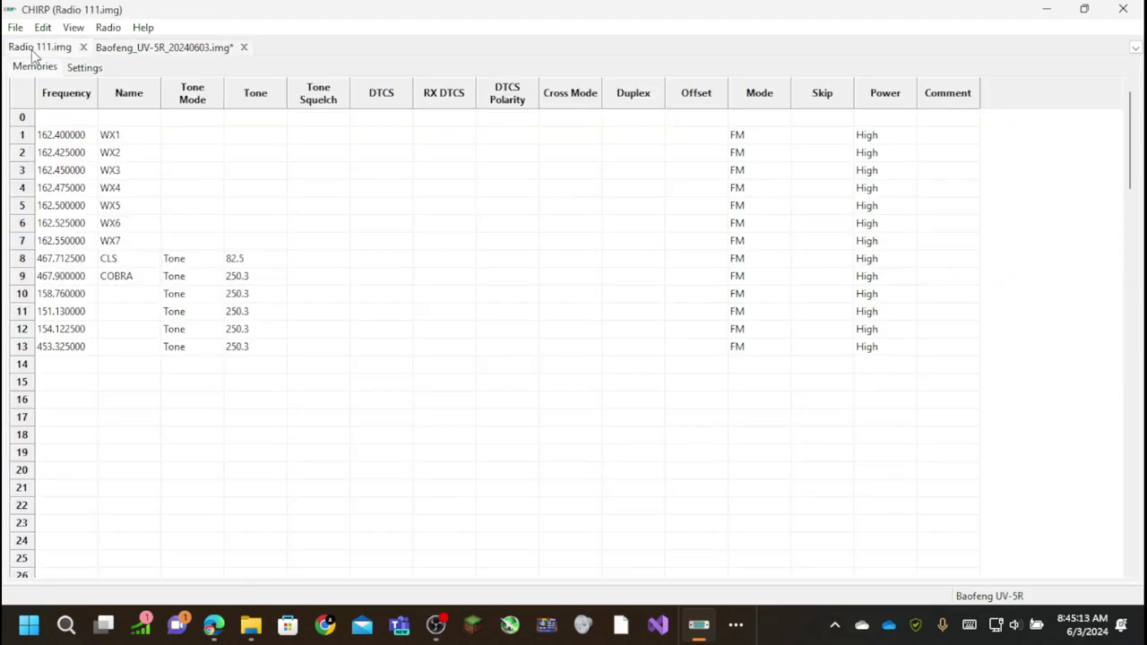
pyautogui.click(170, 50)
pyautogui.click(47, 50)
pyautogui.click(84, 67)
pyautogui.click(59, 102)
pyautogui.click(71, 120)
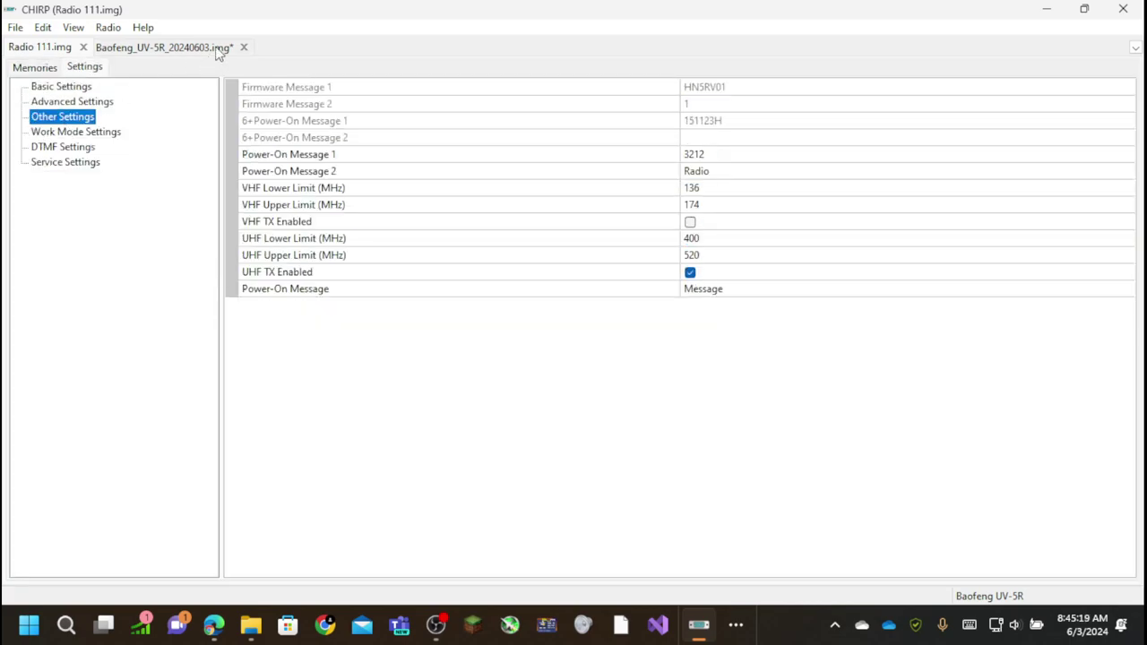
pyautogui.click(173, 50)
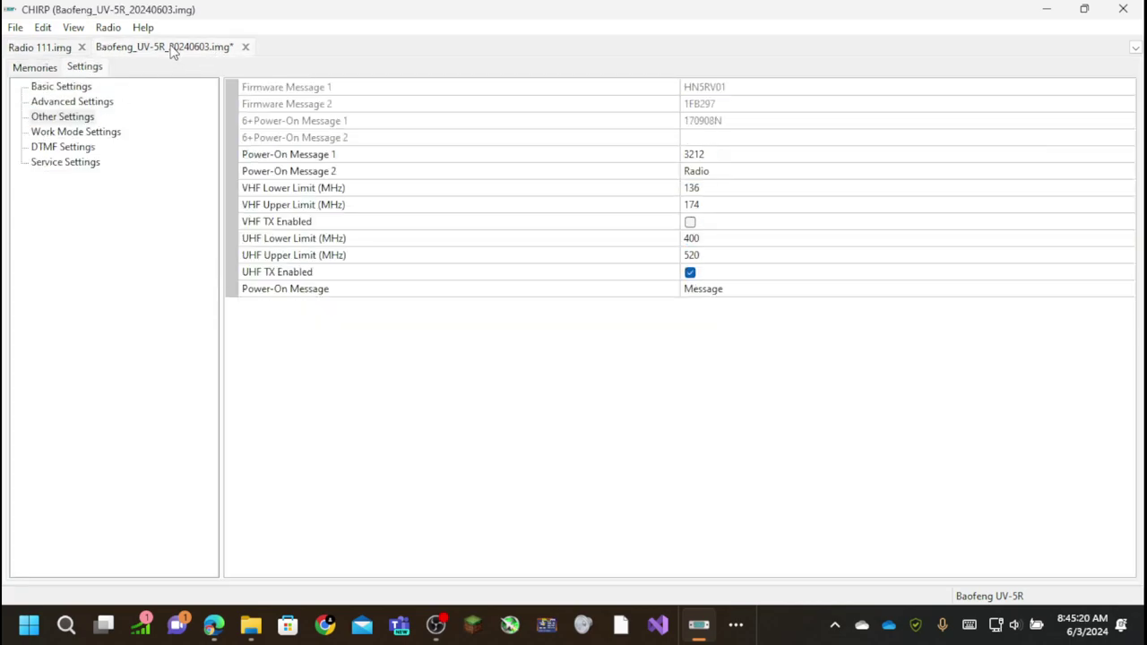
pyautogui.click(57, 48)
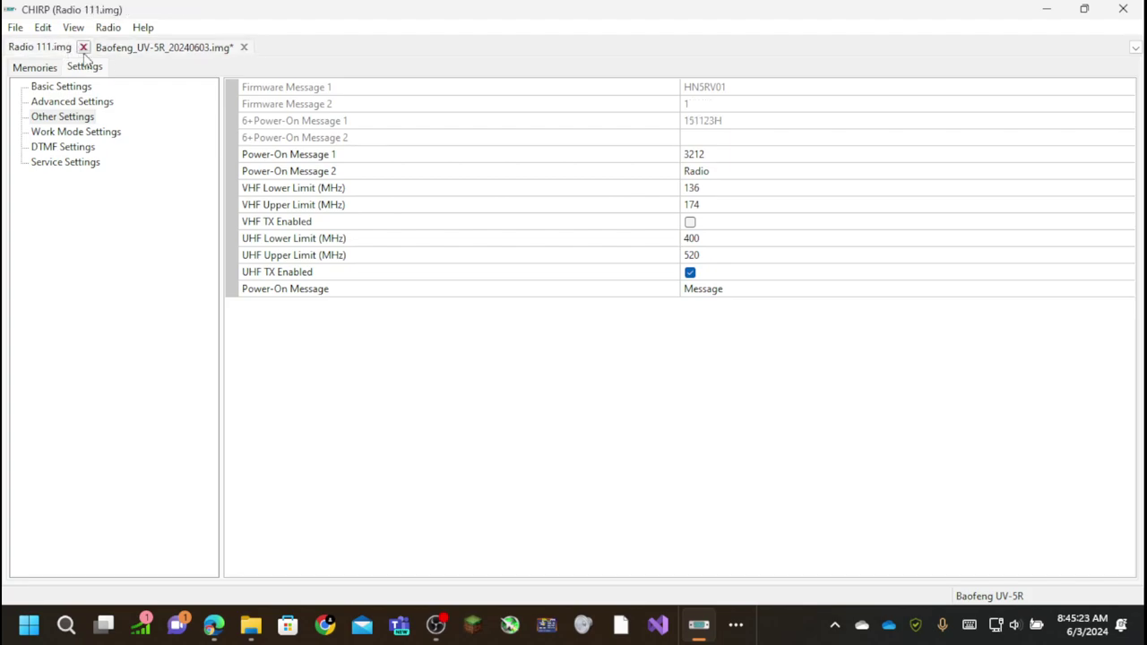
pyautogui.click(118, 53)
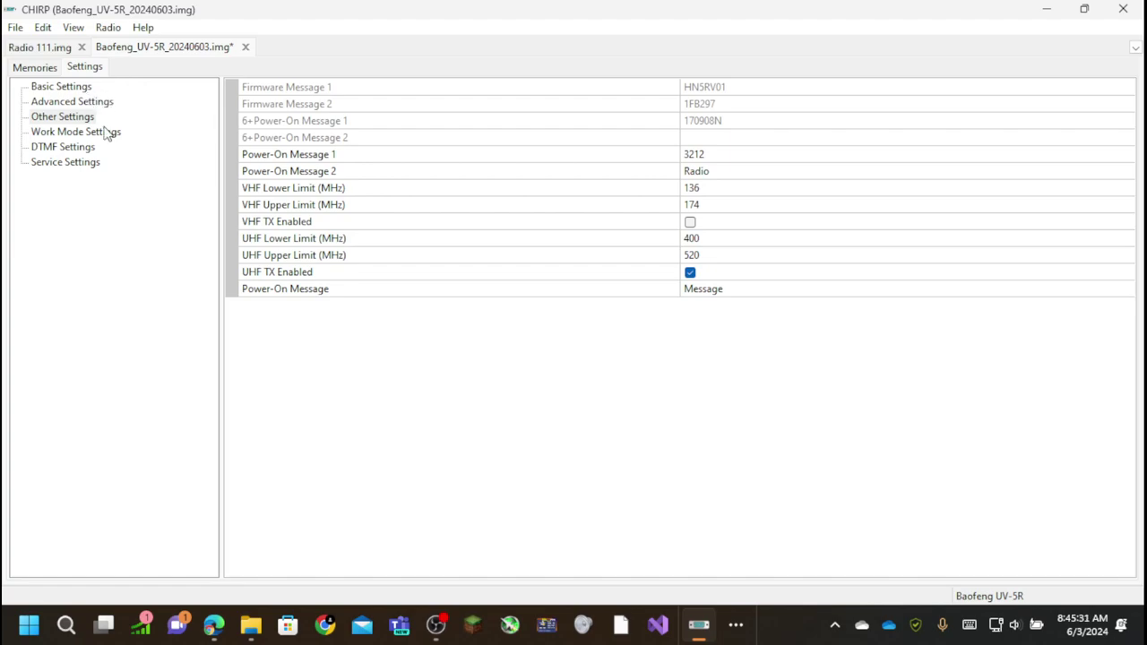
pyautogui.click(37, 50)
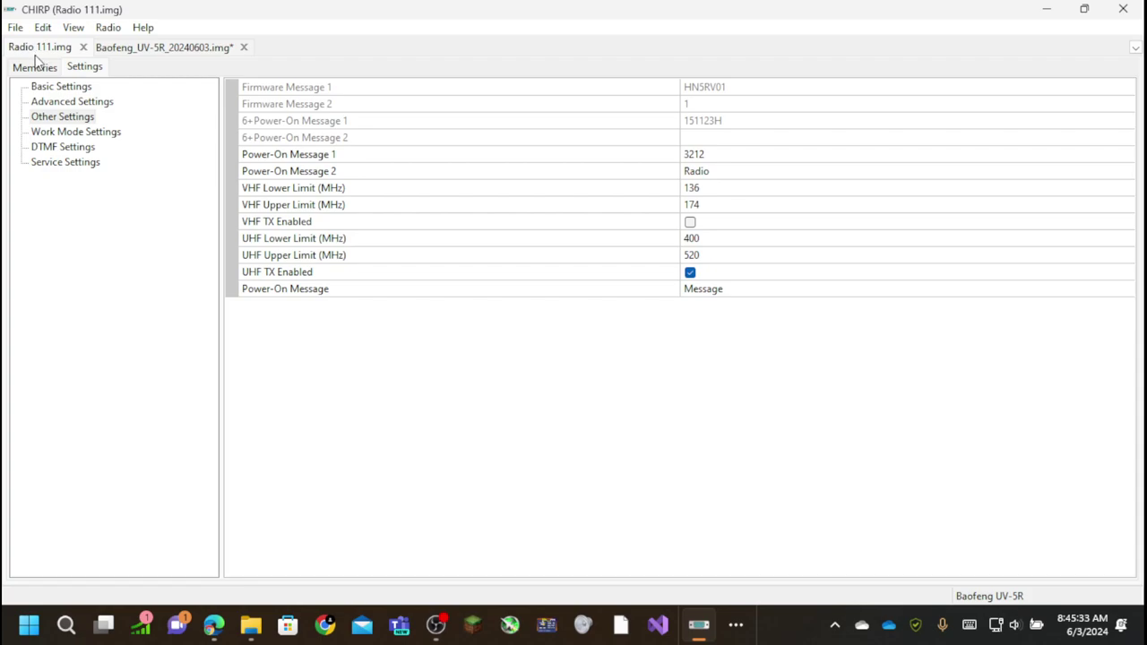
# Step: View the memories of Radio 111.img and its Advanced Settings
pyautogui.click(49, 70)
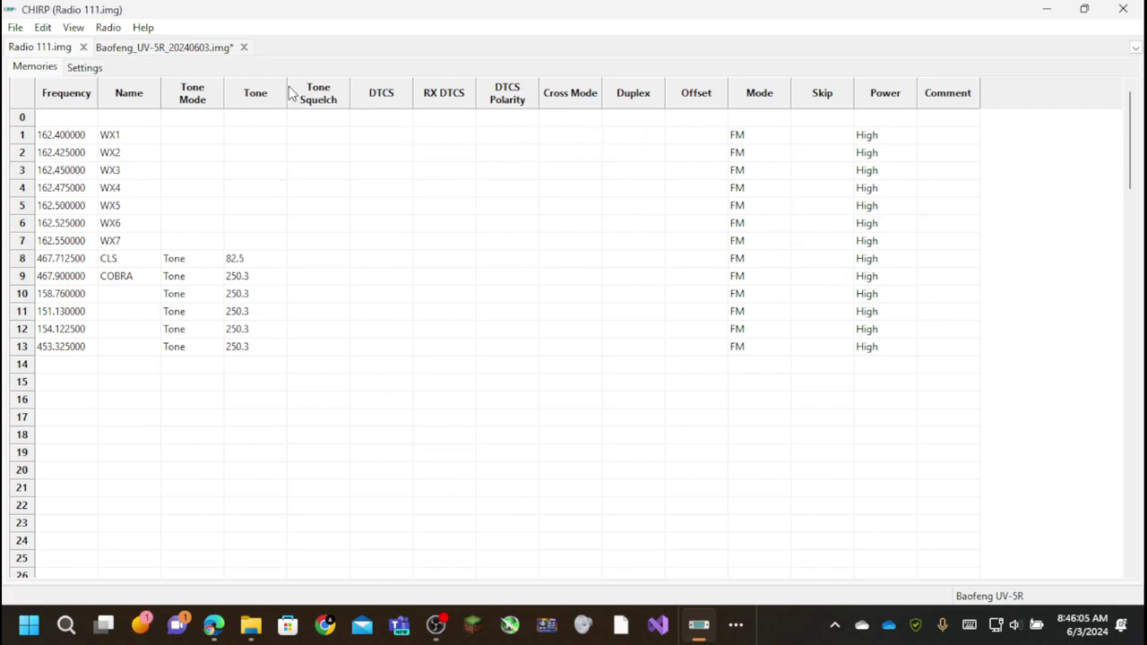
pyautogui.click(85, 67)
pyautogui.click(59, 104)
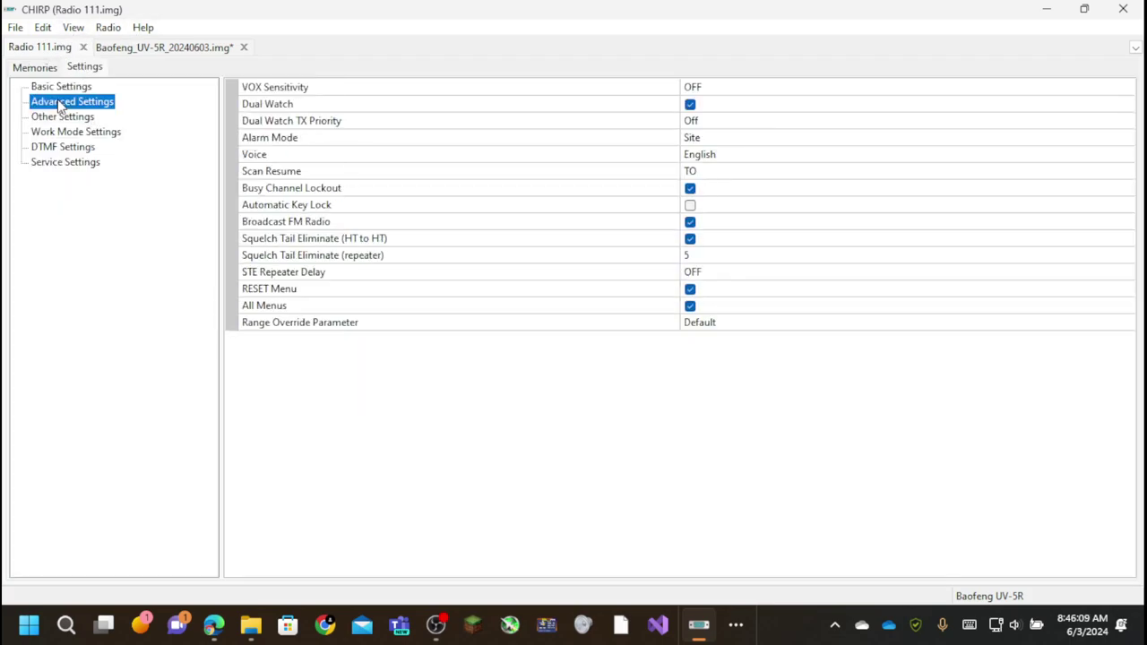
# Step: Inspect the Display Mode (A) choices in Basic Settings without picking one, and return to the Advanced Settings
pyautogui.click(51, 87)
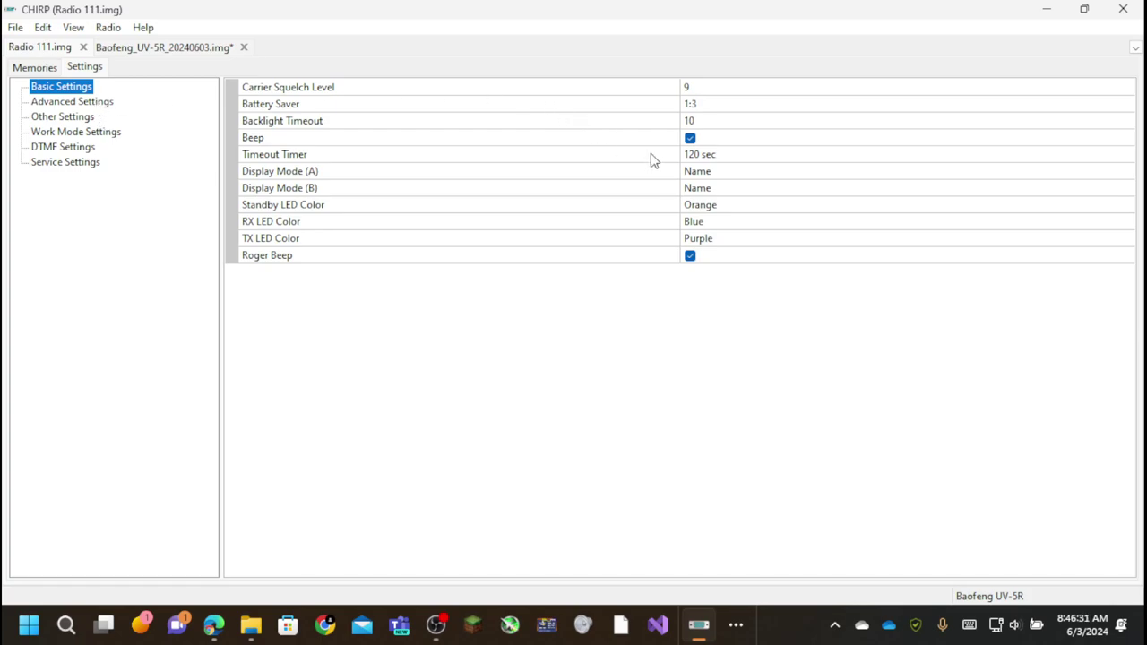
pyautogui.click(691, 174)
pyautogui.click(1125, 171)
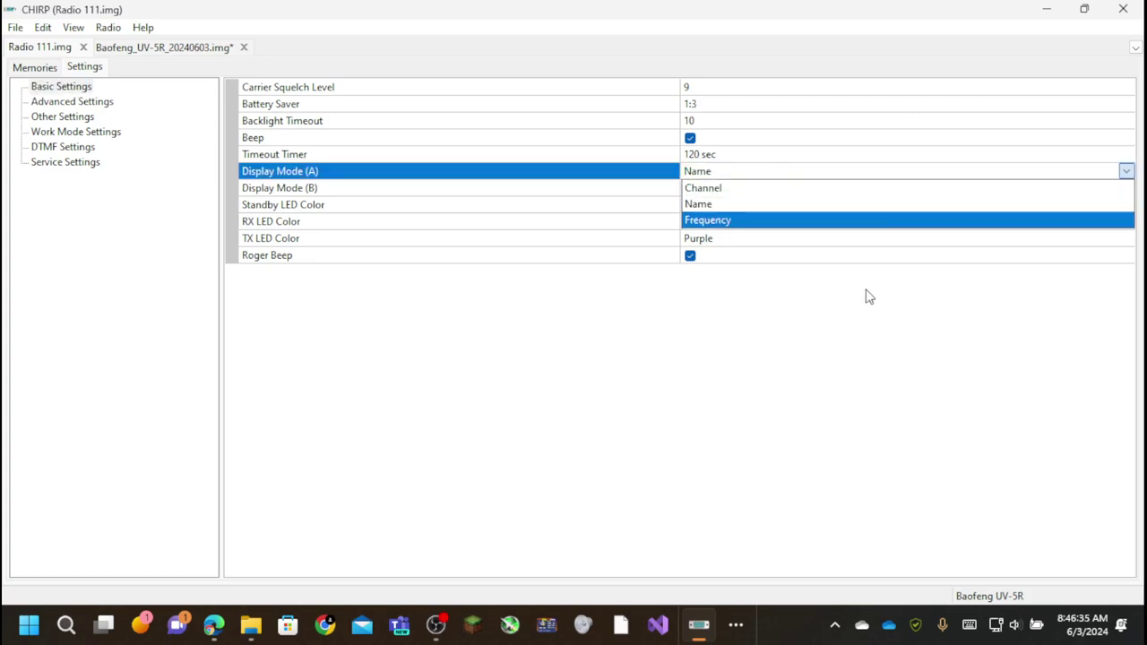
pyautogui.click(761, 389)
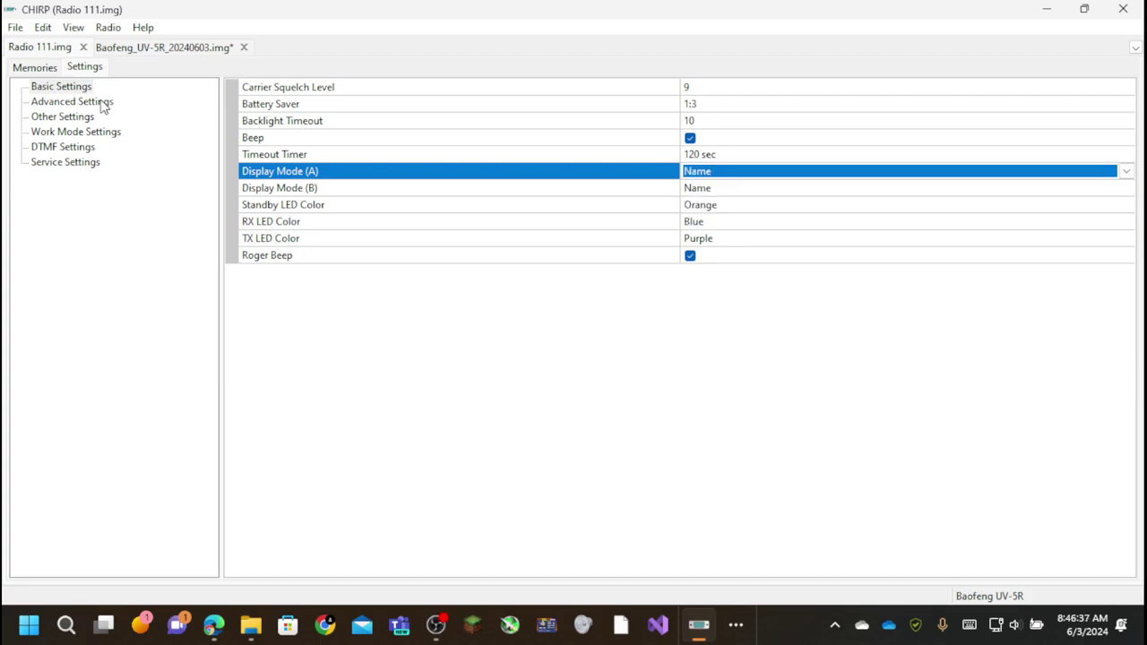
pyautogui.click(72, 102)
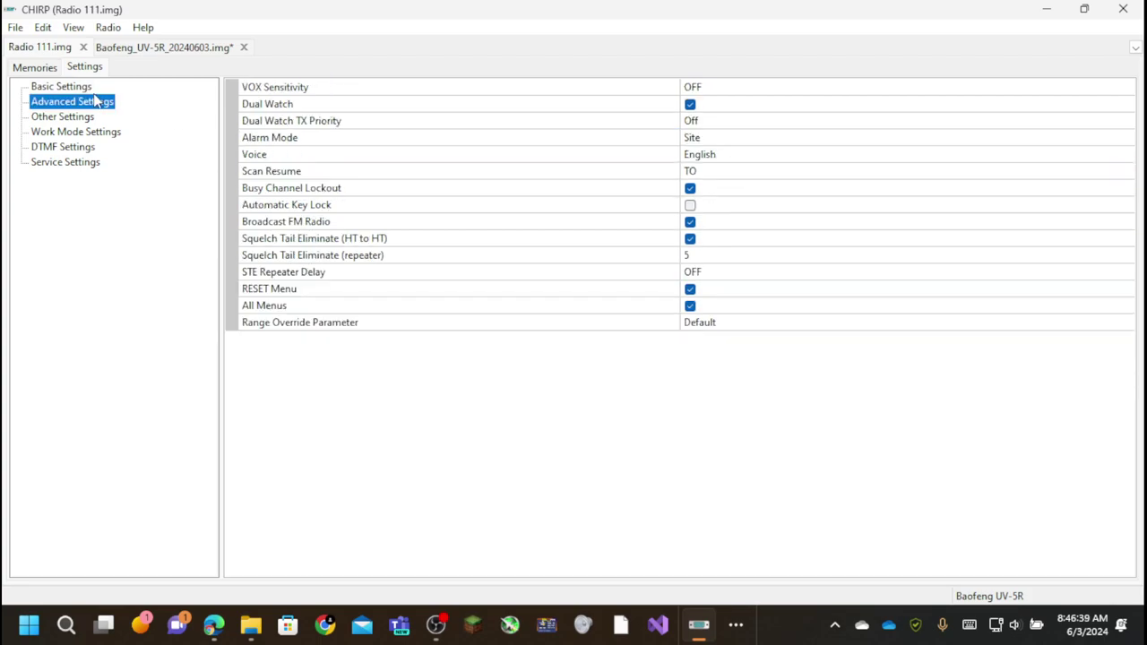
# Step: Review the Basic Settings of Radio 111.img, and inspect the Dual Watch TX Priority choices in its Advanced Settings
pyautogui.click(86, 87)
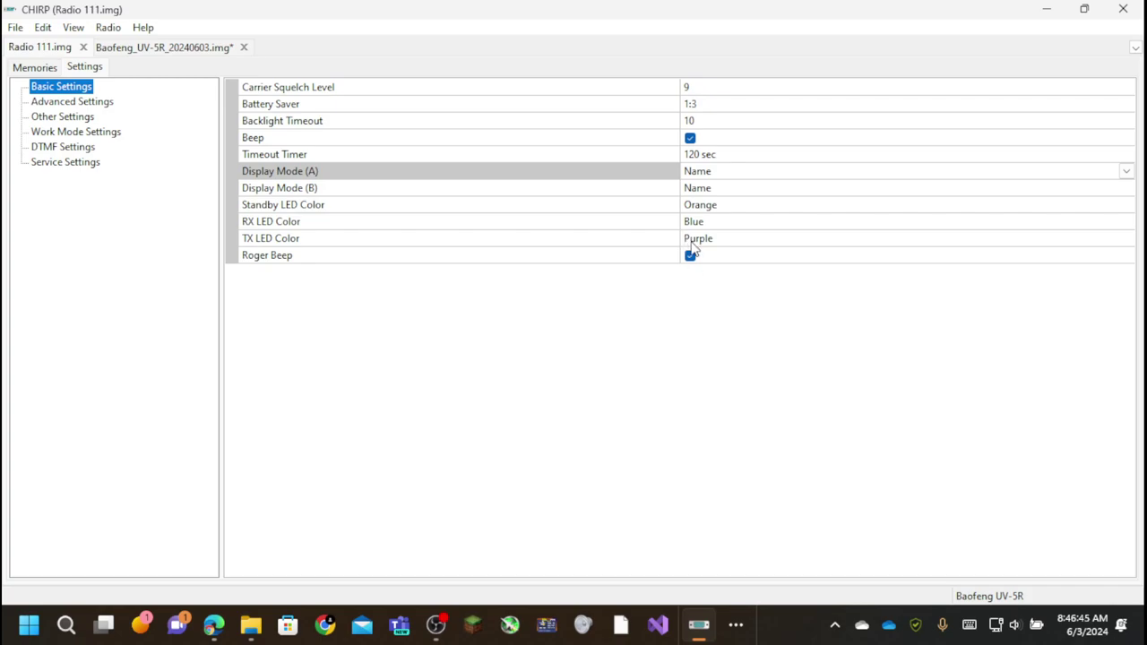
pyautogui.click(91, 107)
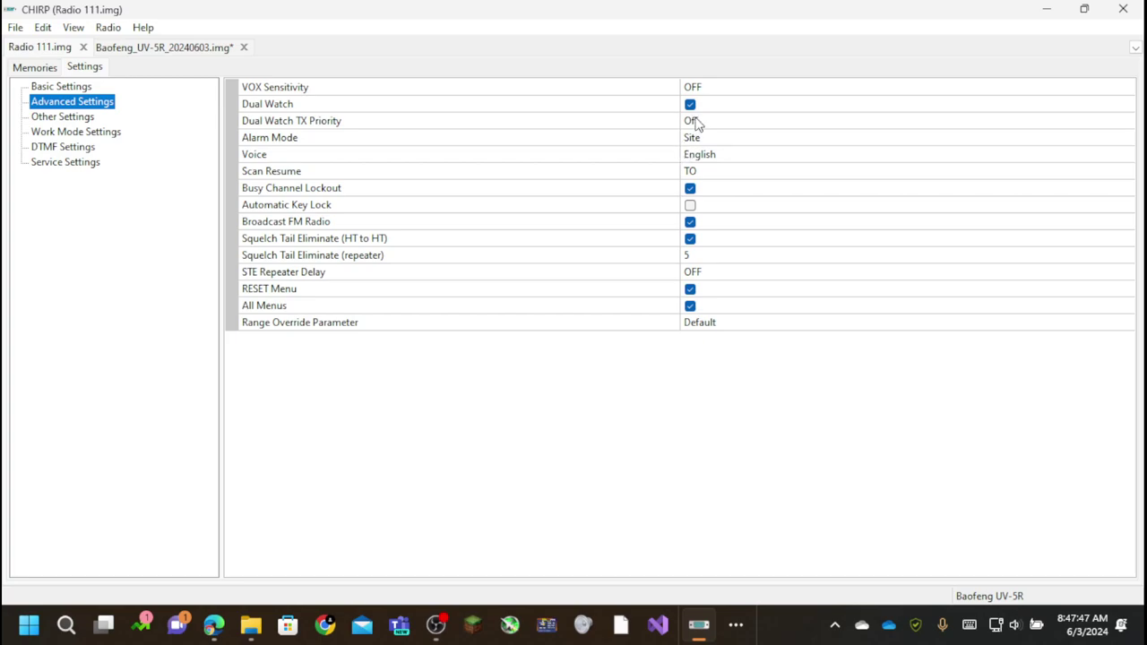
pyautogui.click(698, 123)
pyautogui.click(699, 123)
pyautogui.click(698, 123)
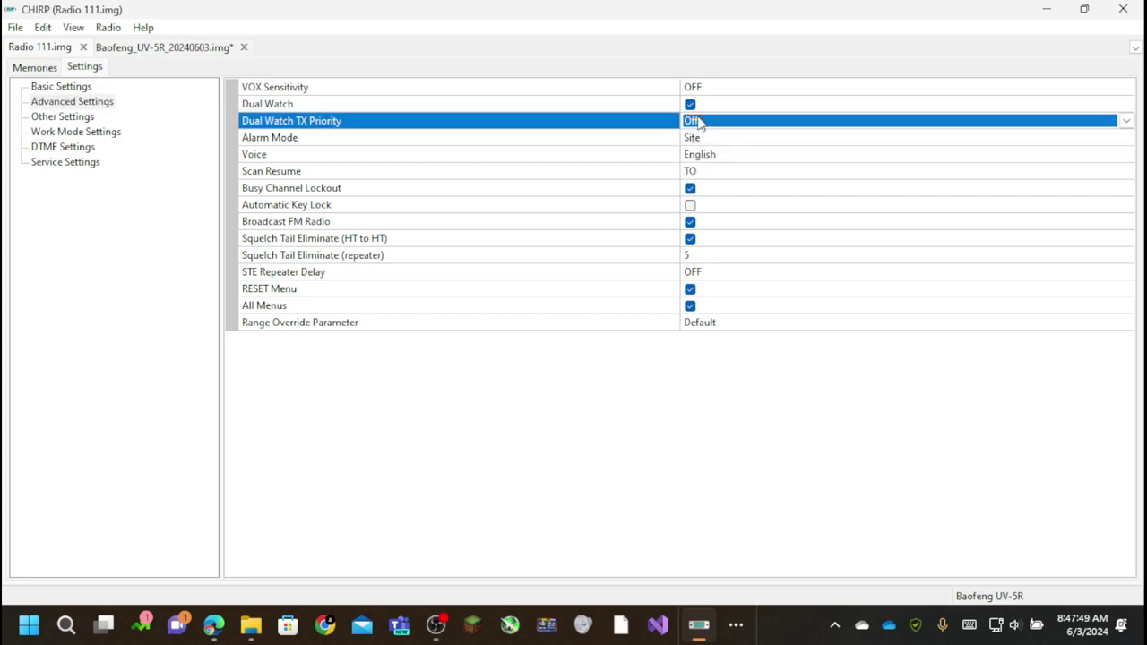
# Step: Review the Other Settings of Radio 111.img, including the frequency limits, and inspect the Power-On Message choices while keeping Message
pyautogui.click(59, 120)
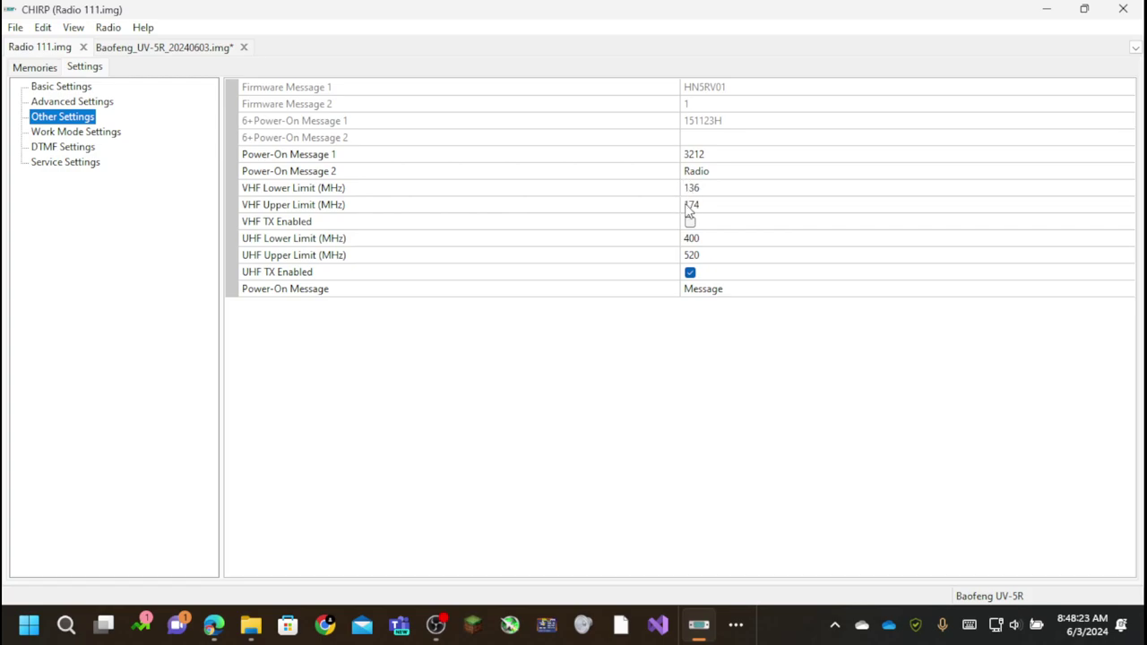
pyautogui.click(544, 159)
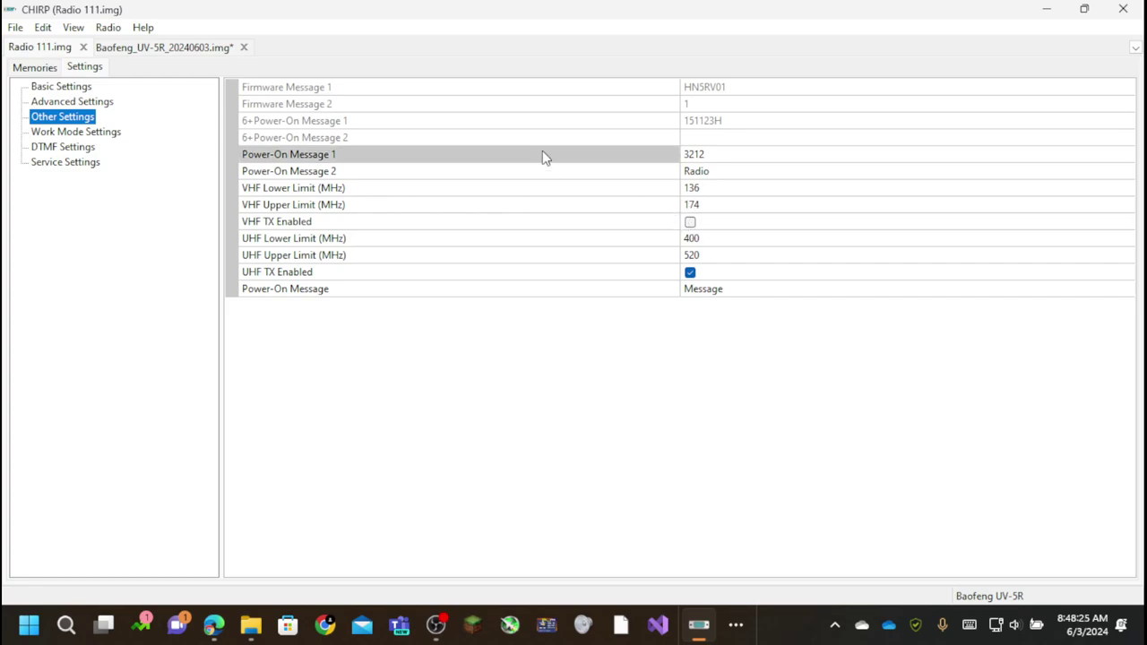
pyautogui.click(645, 241)
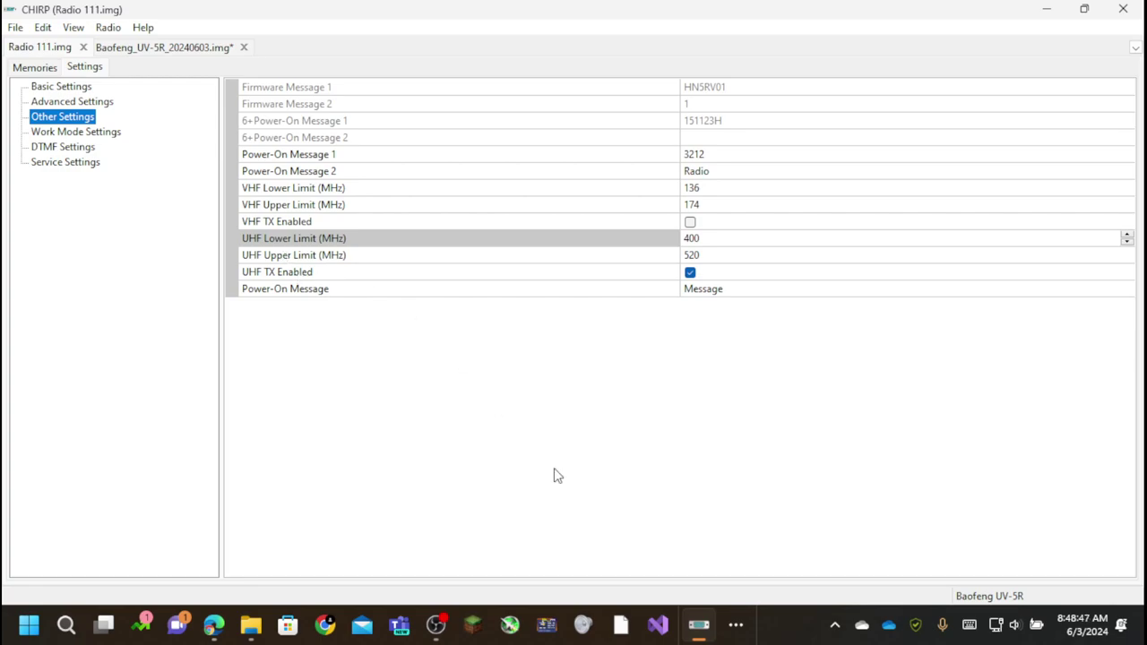
pyautogui.click(727, 293)
pyautogui.click(728, 293)
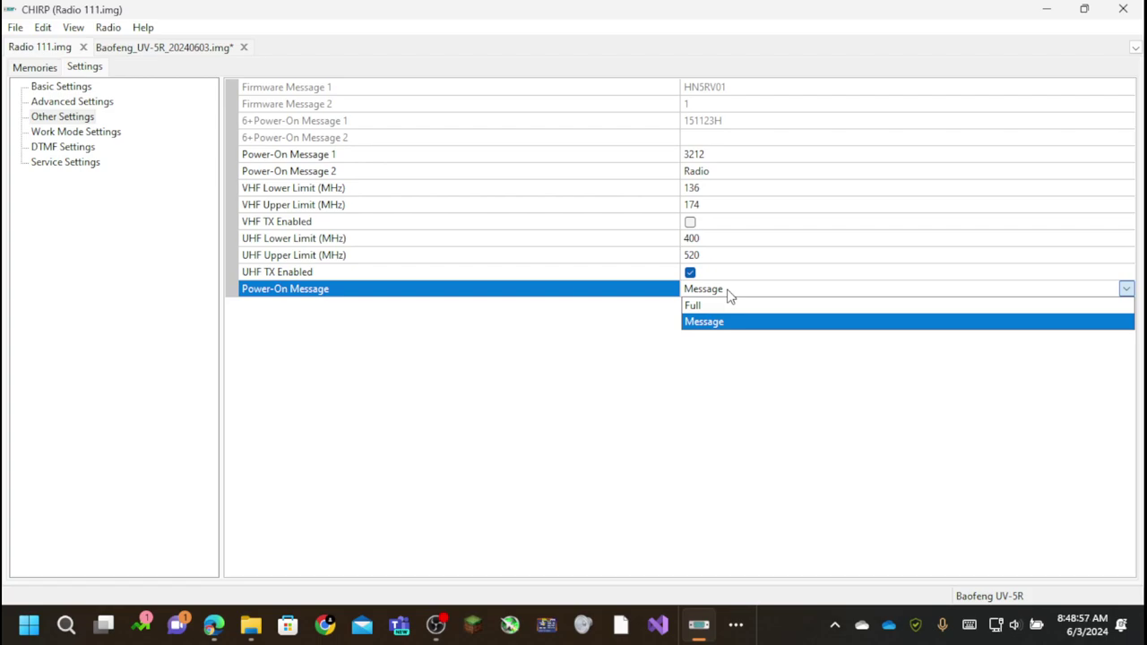
pyautogui.click(728, 290)
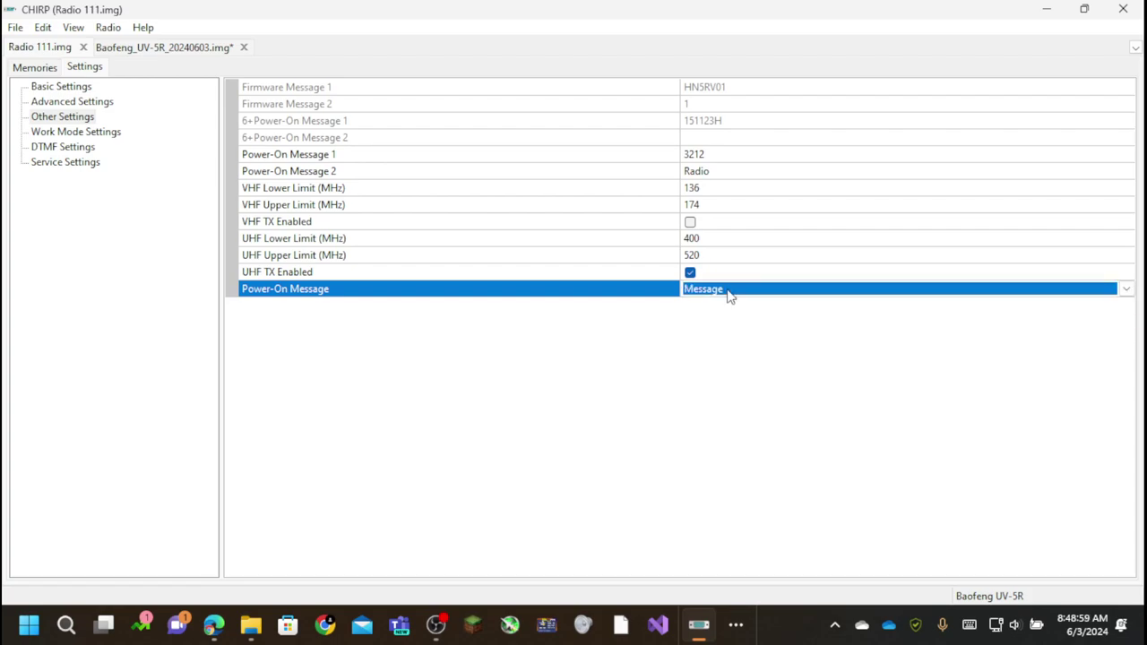
# Step: Compare the Work Mode Settings of Radio 111.img with those of the downloaded radio image
pyautogui.click(84, 135)
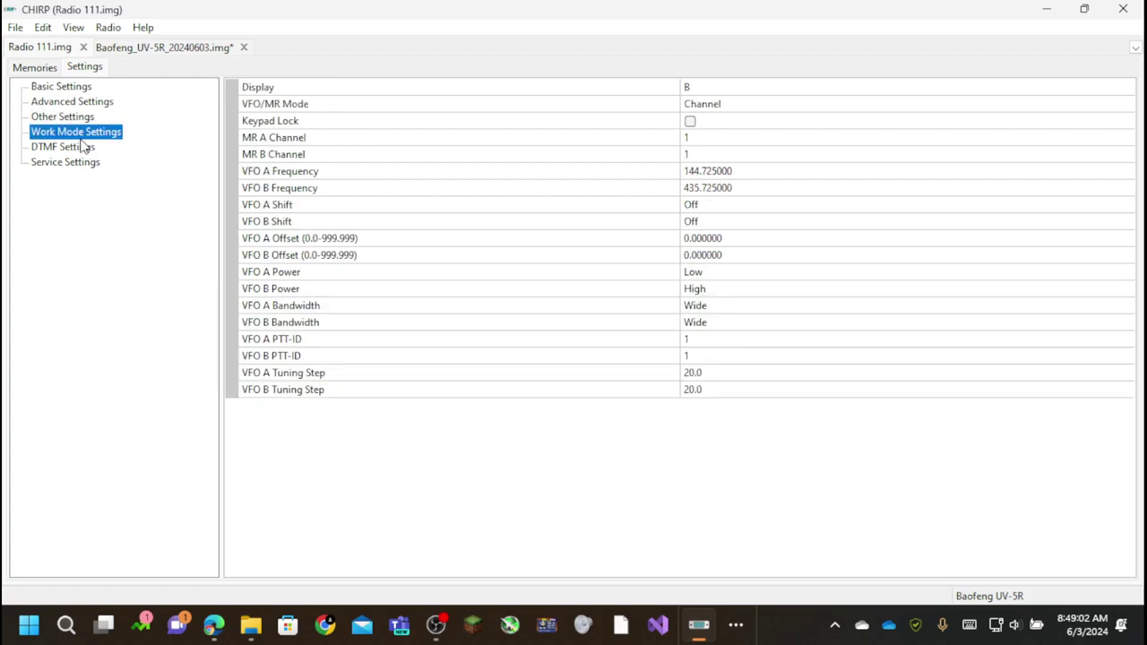
pyautogui.click(205, 48)
pyautogui.click(81, 148)
pyautogui.click(54, 133)
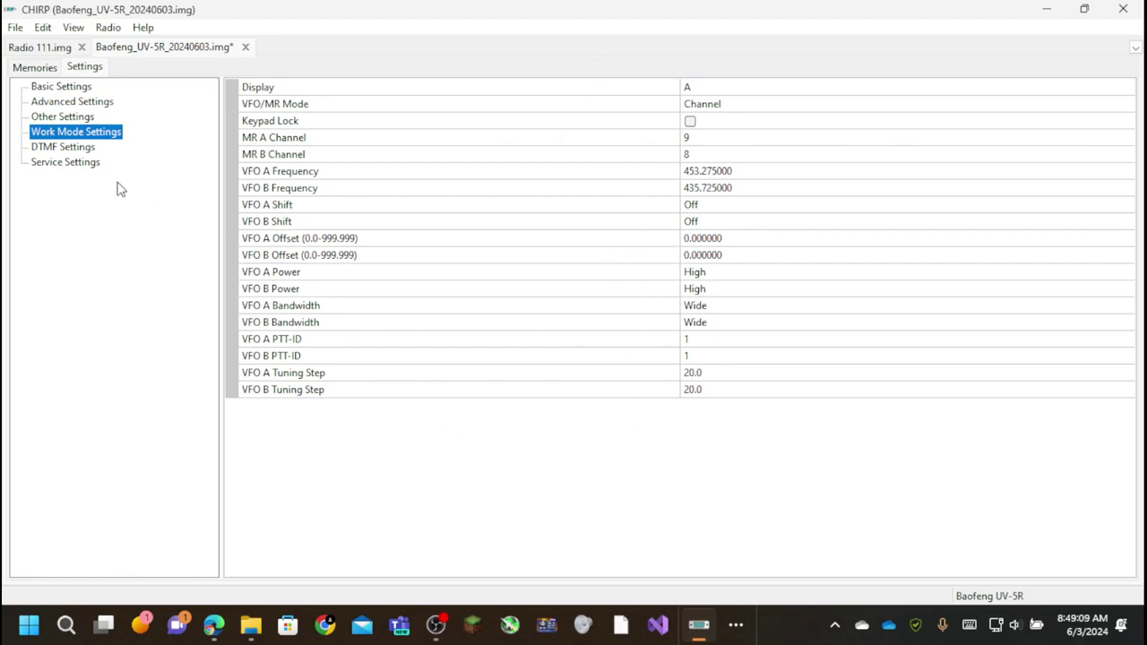
# Step: Look through the DTMF Settings and Service Settings of the downloaded image, and return to its memories
pyautogui.click(79, 148)
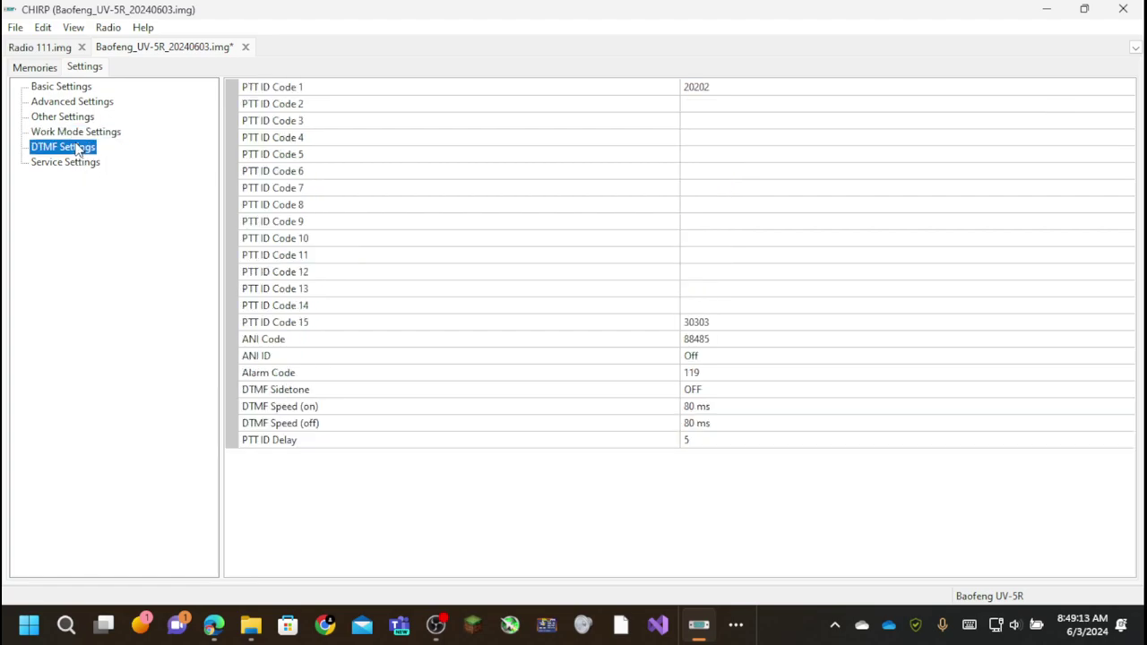
pyautogui.click(84, 165)
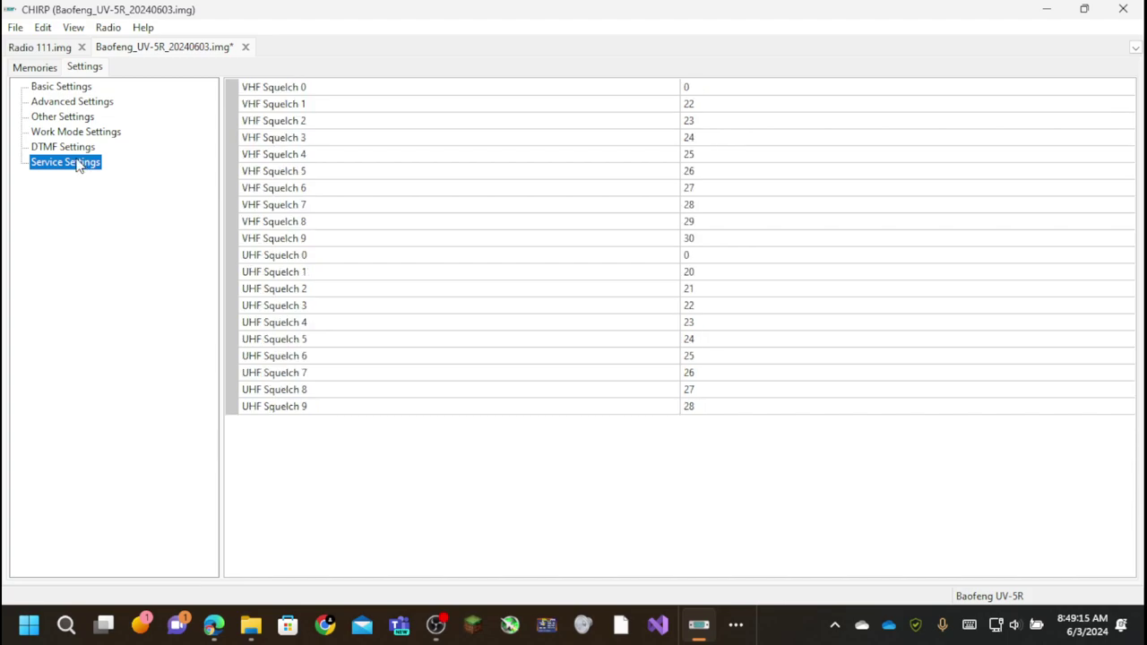
pyautogui.click(63, 148)
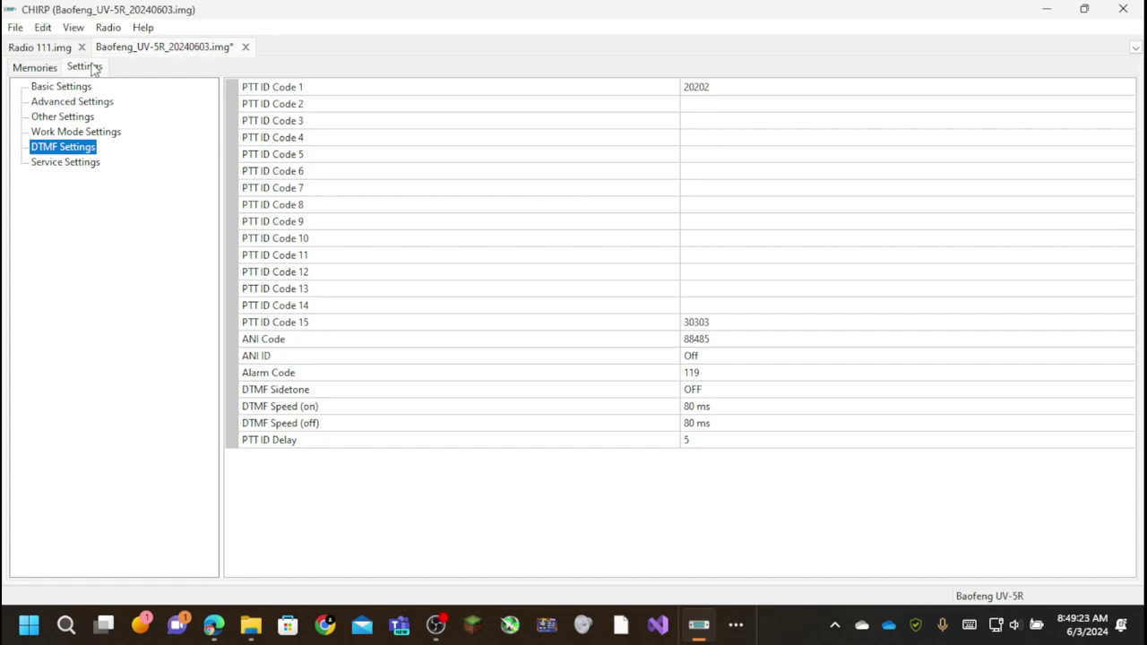
pyautogui.click(38, 70)
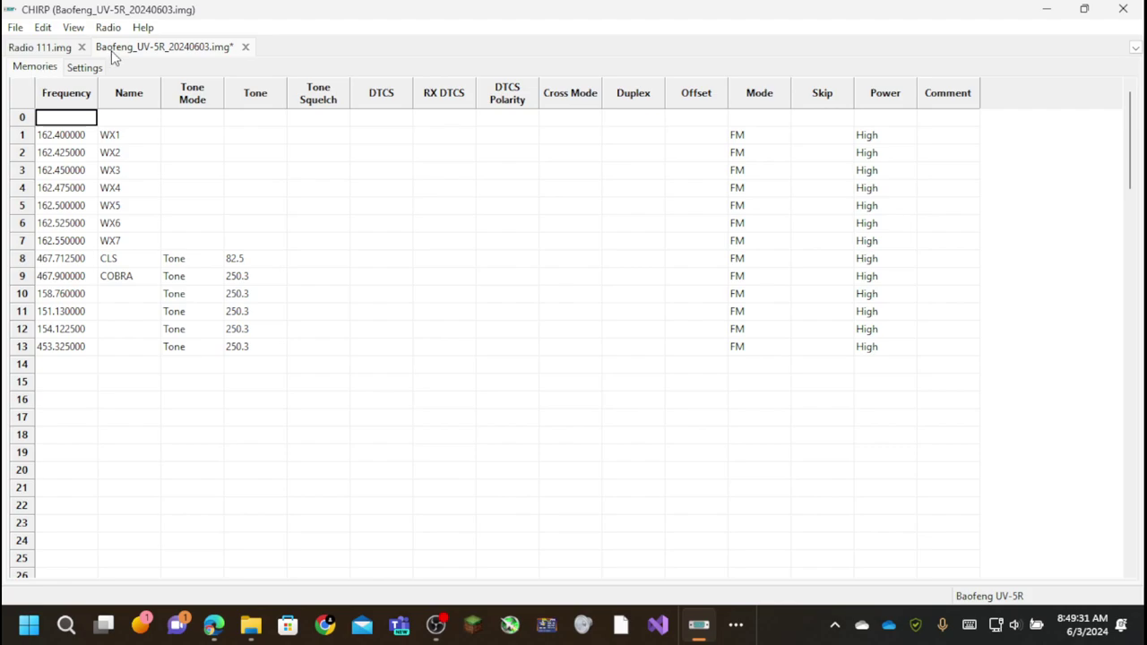
# Step: Close Radio 111.img and start an upload of the downloaded image to the radio
pyautogui.click(82, 48)
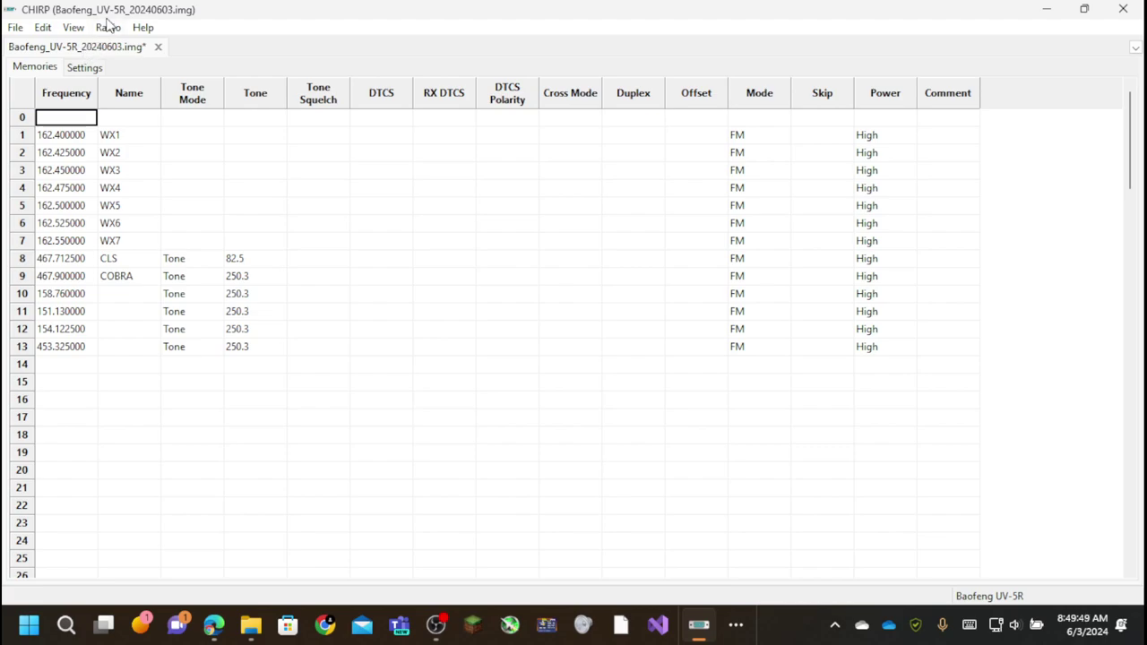
pyautogui.click(106, 27)
pyautogui.click(136, 68)
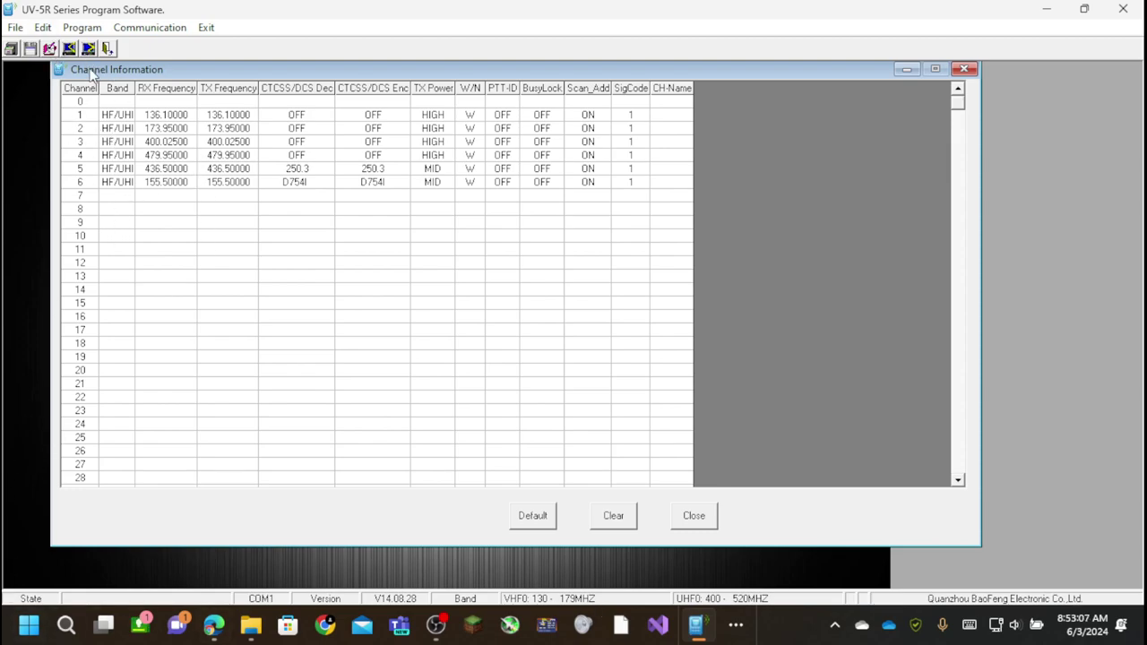
# Step: In the UV-5R Series Program Software, reposition the Channel Information window and try to read the data from the radio
pyautogui.moveTo(92, 69); pyautogui.dragTo(151, 89)
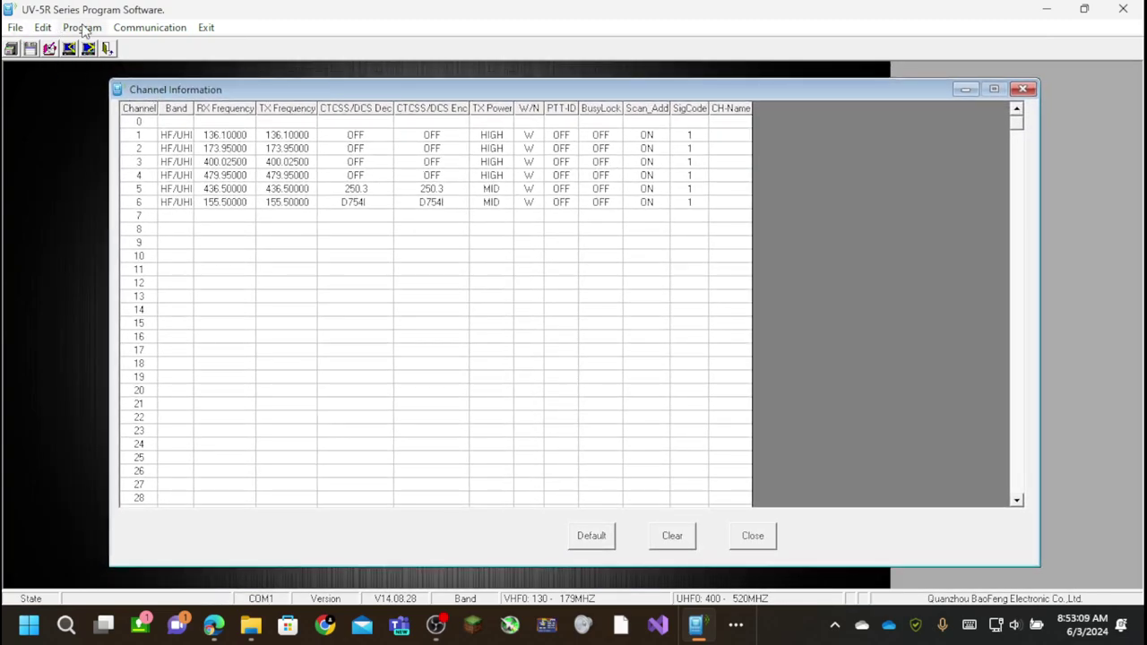
pyautogui.click(76, 28)
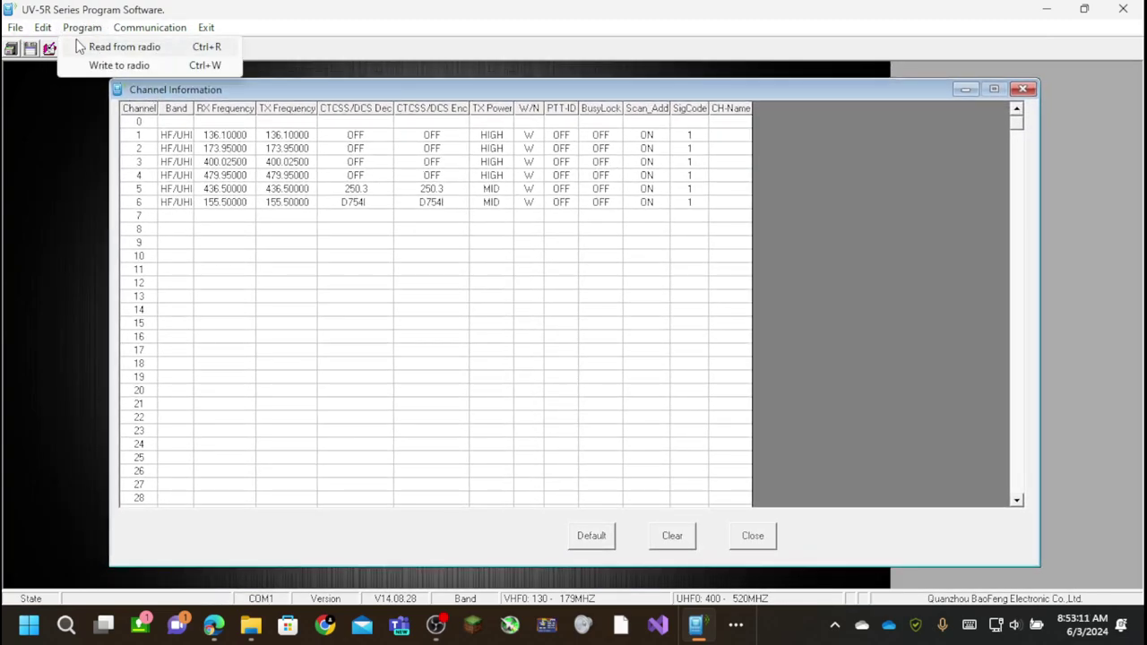
pyautogui.click(79, 46)
pyautogui.click(448, 490)
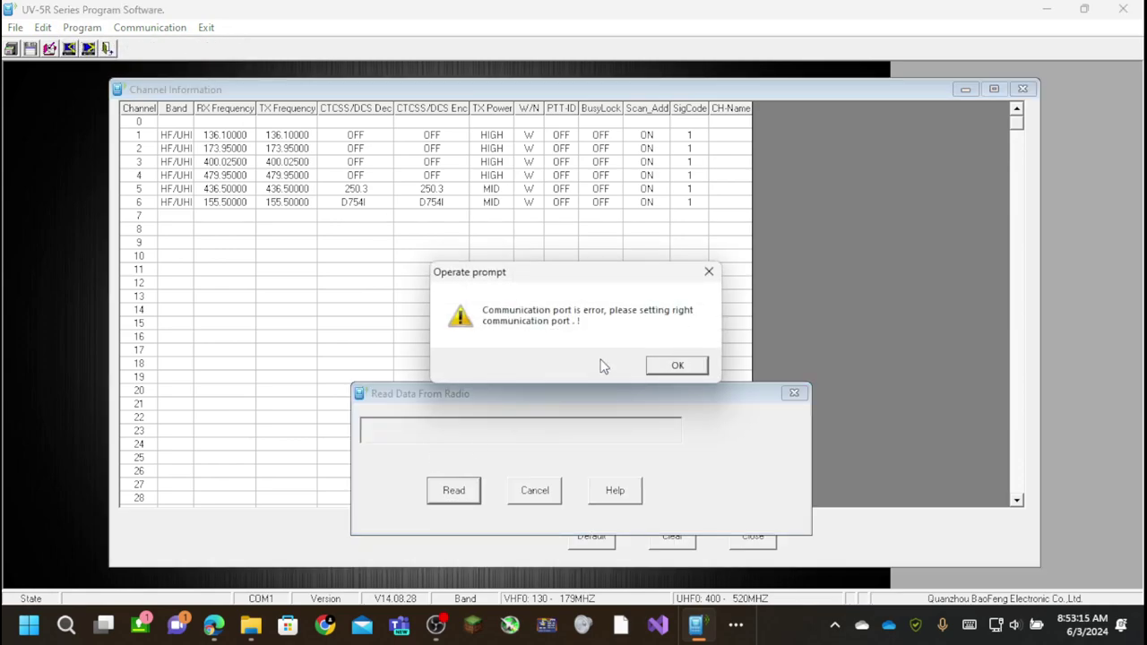
pyautogui.click(674, 364)
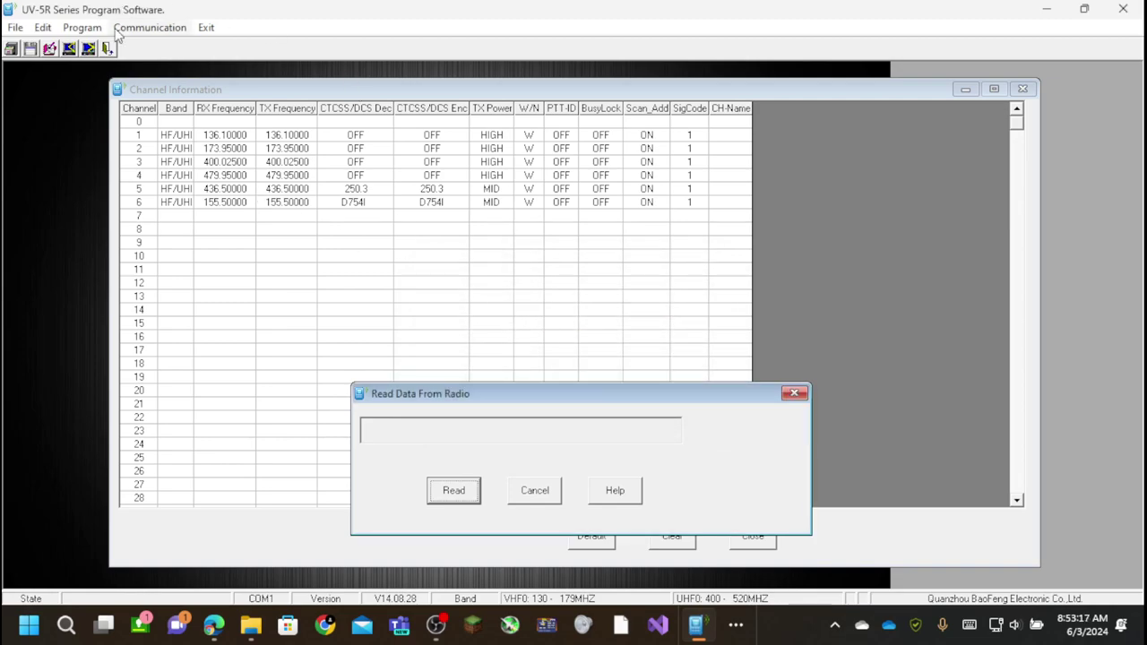
# Step: Set the communication port to COM 7
pyautogui.click(153, 29)
pyautogui.click(545, 289)
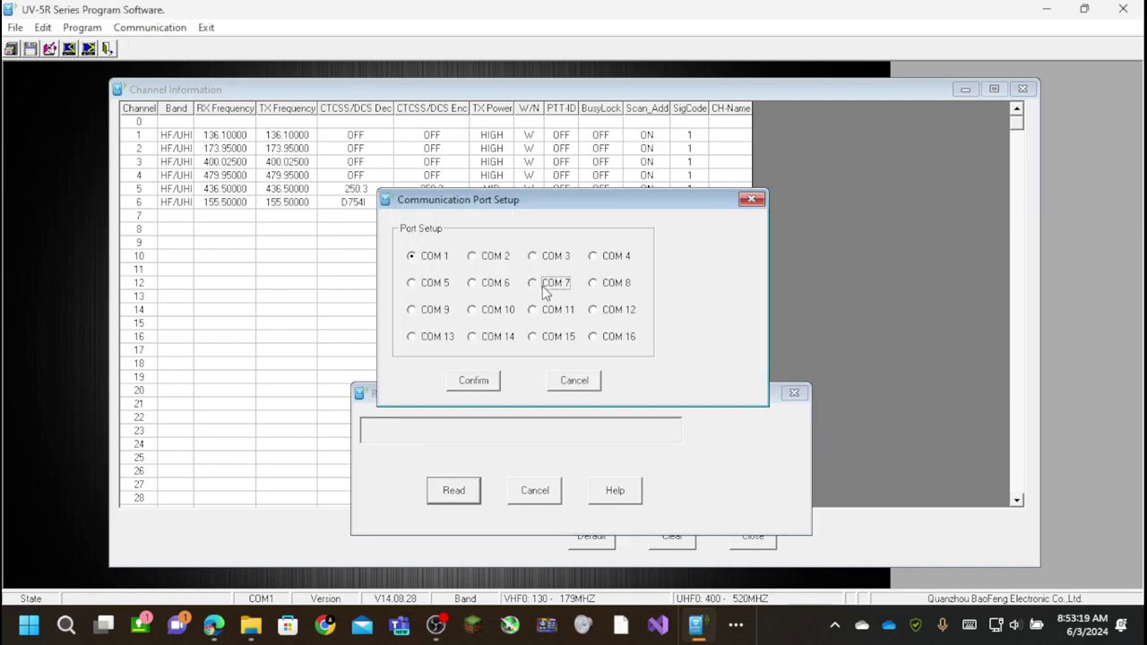
pyautogui.click(492, 382)
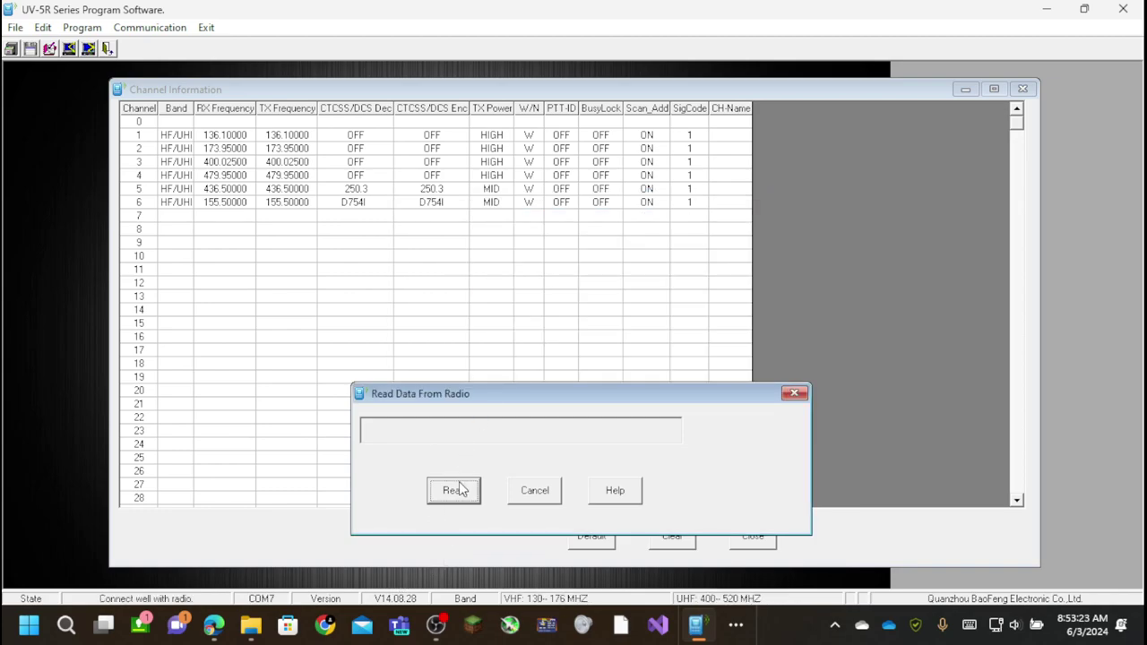
# Step: Read the programming data from the radio, repeating the read as needed, and close the Read Data From Radio dialog
pyautogui.click(459, 491)
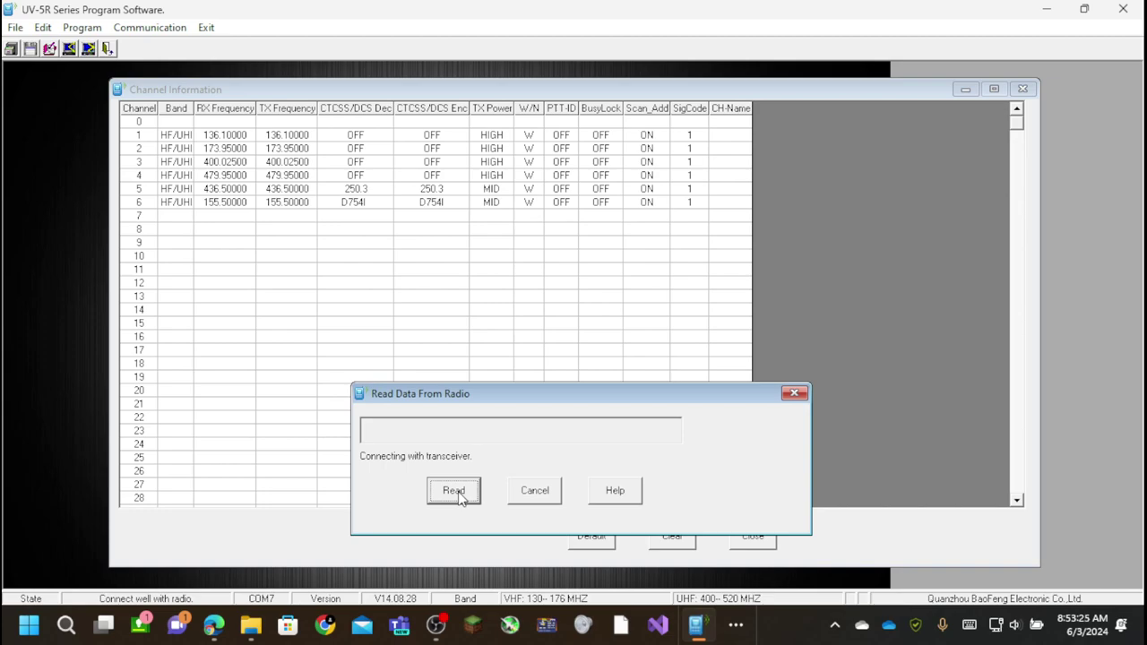
pyautogui.click(636, 368)
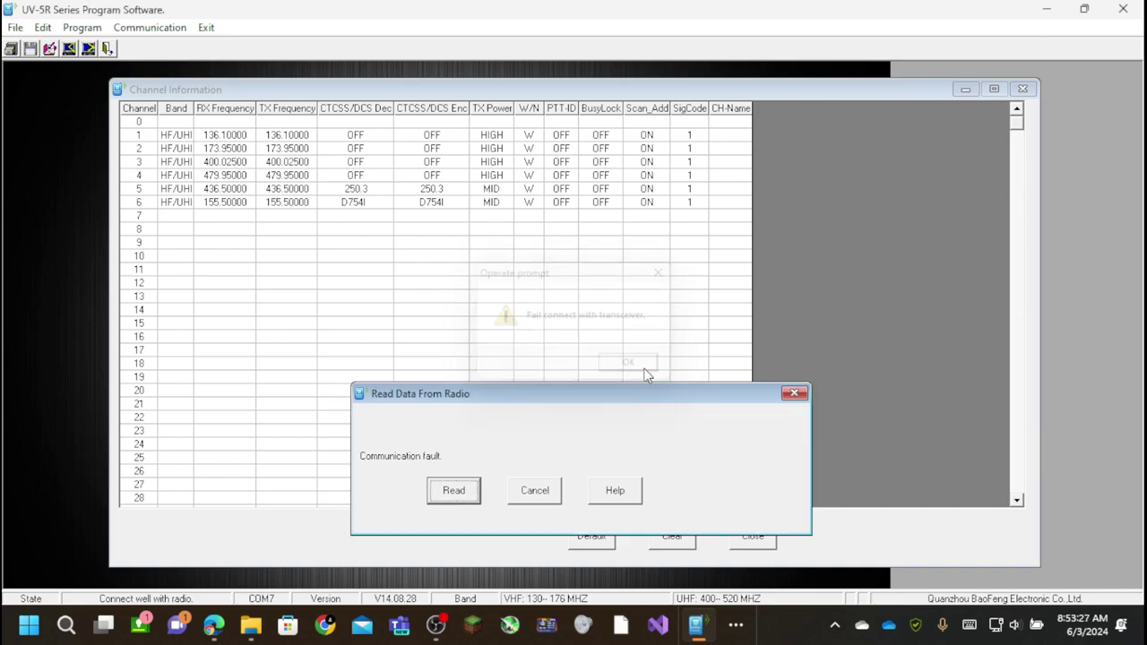
pyautogui.click(442, 493)
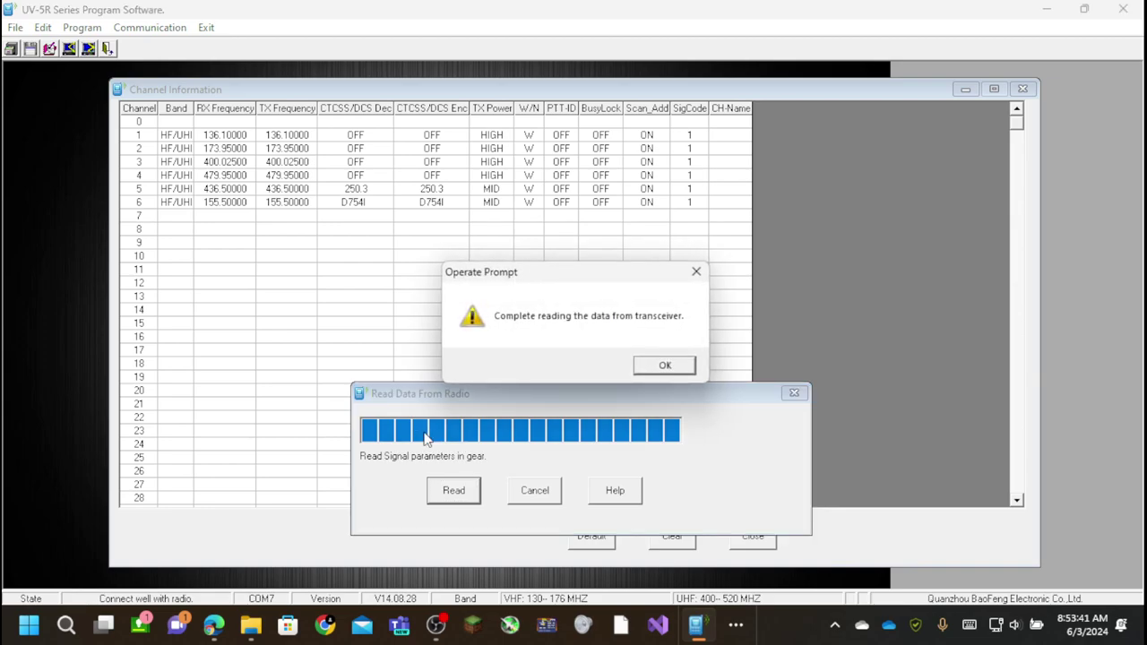
pyautogui.press('Return')
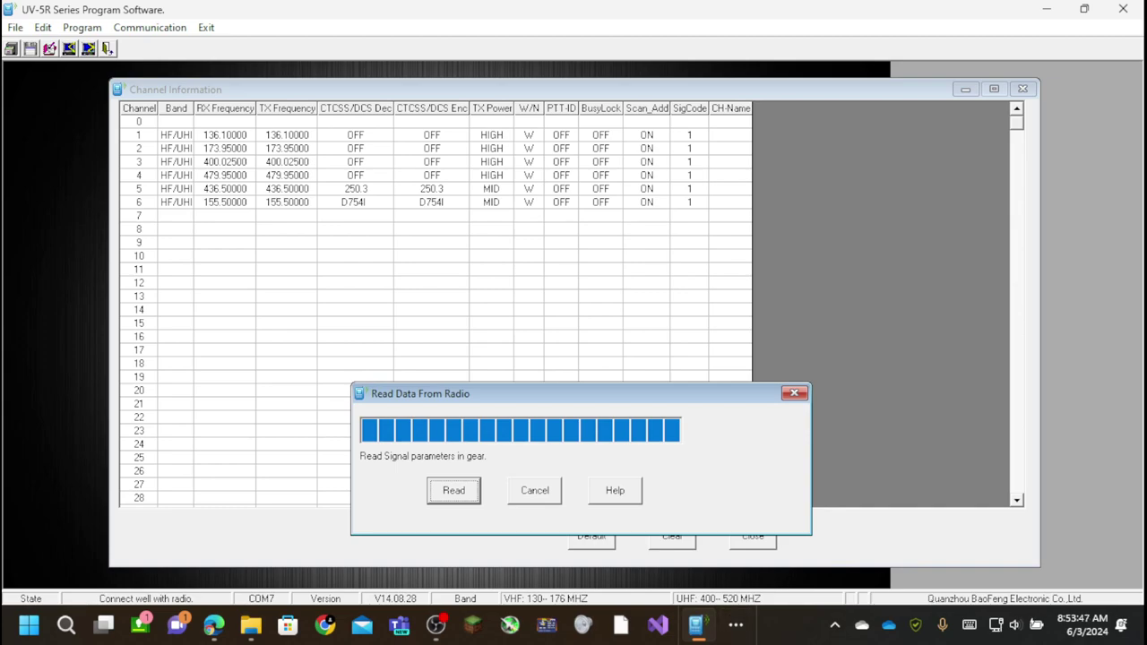
pyautogui.click(435, 624)
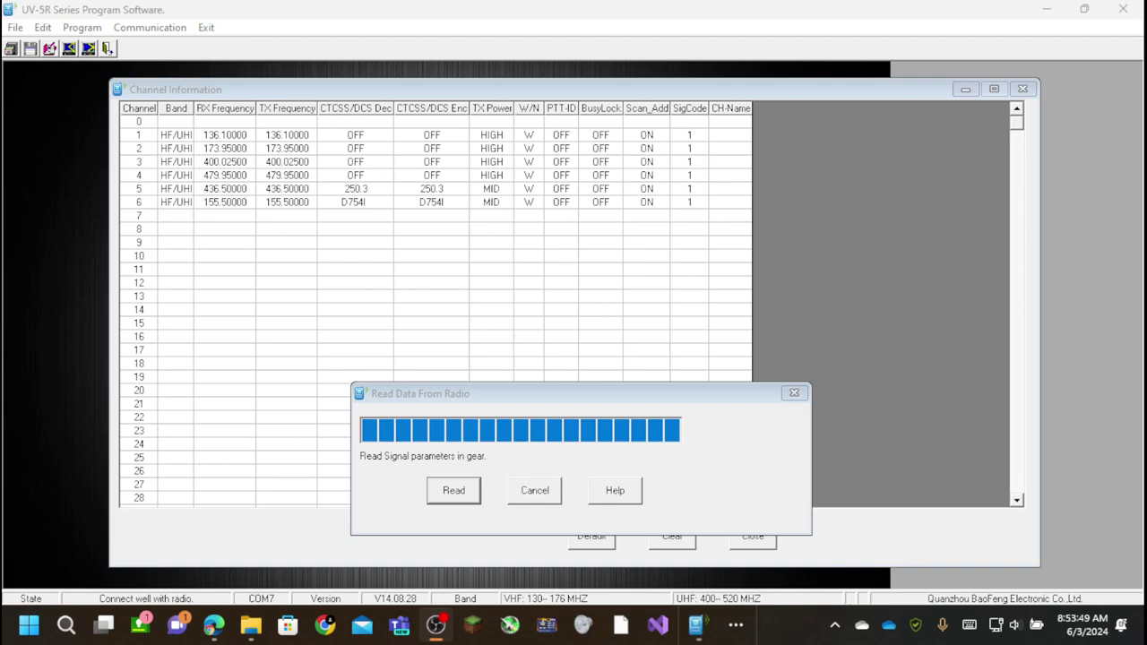
pyautogui.click(442, 495)
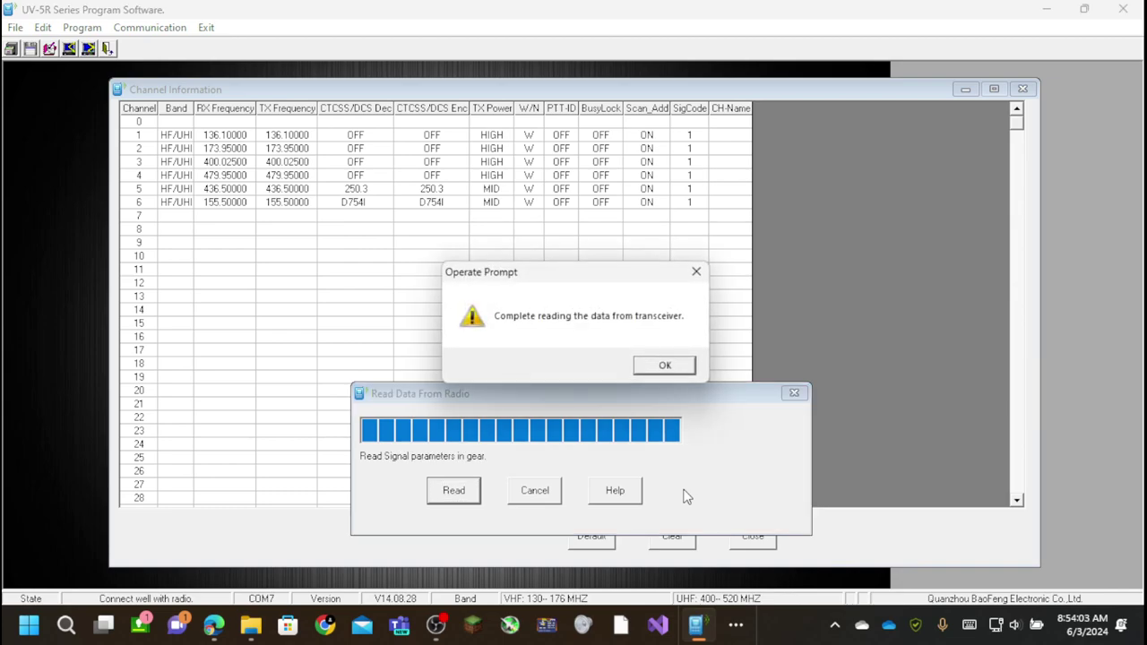
pyautogui.click(667, 364)
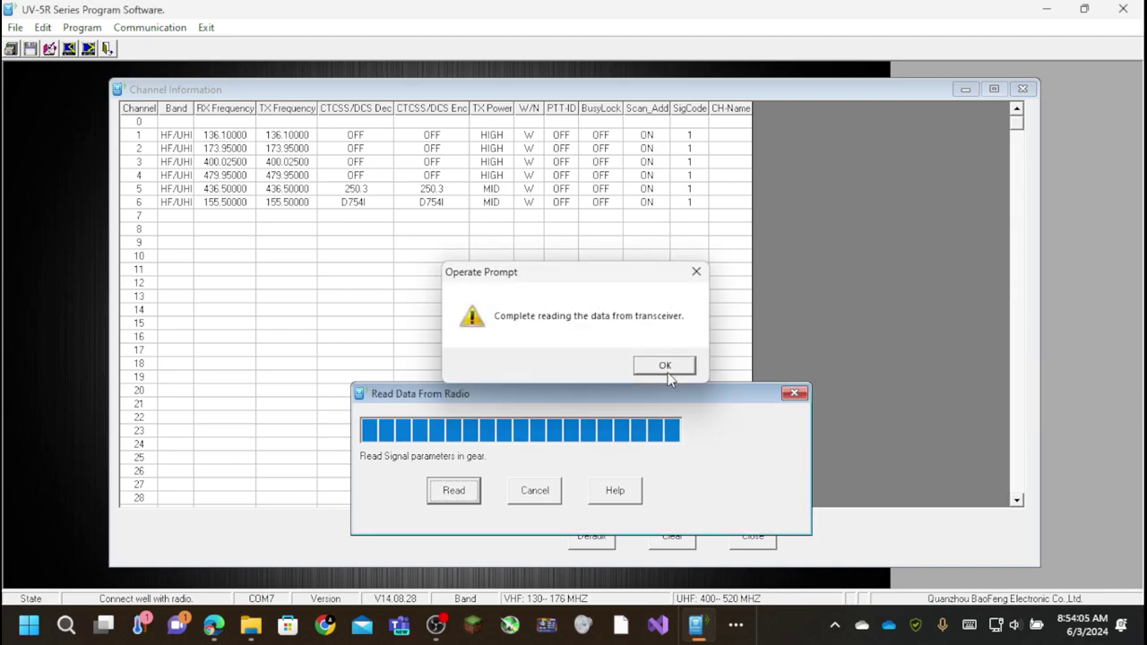
pyautogui.click(793, 396)
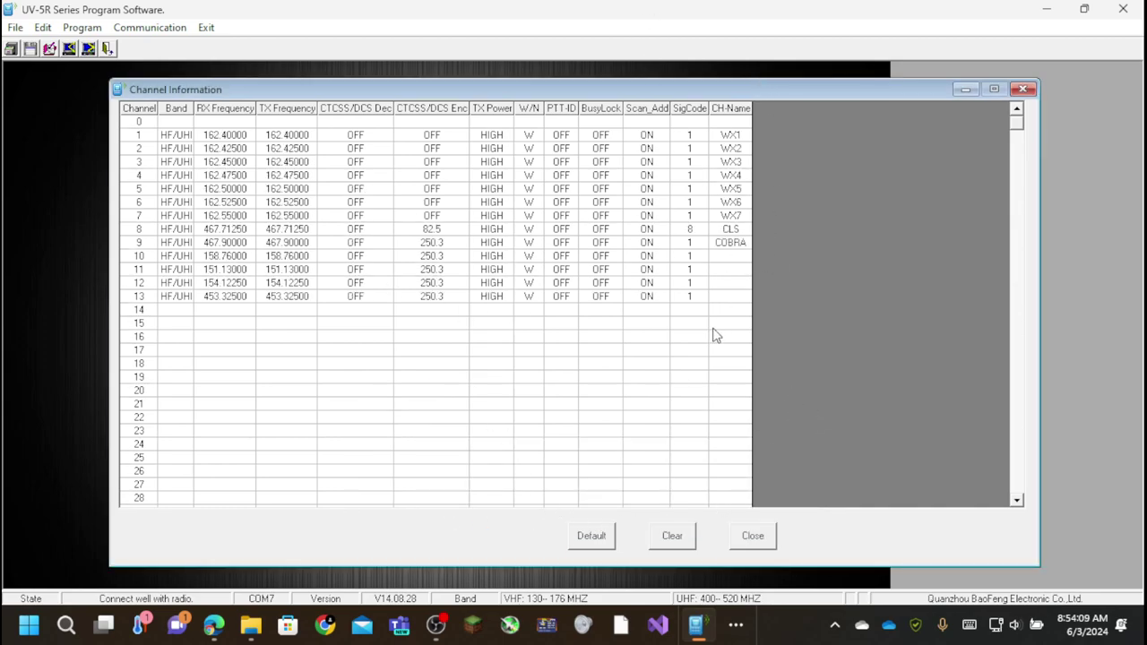
# Step: Reposition the Channel Information window and compare its channel list with the memories in the open CHIRP window
pyautogui.moveTo(316, 93)
pyautogui.mouseDown()
pyautogui.moveTo(351, 76)
pyautogui.moveTo(297, 67)
pyautogui.moveTo(314, 73)
pyautogui.mouseUp()
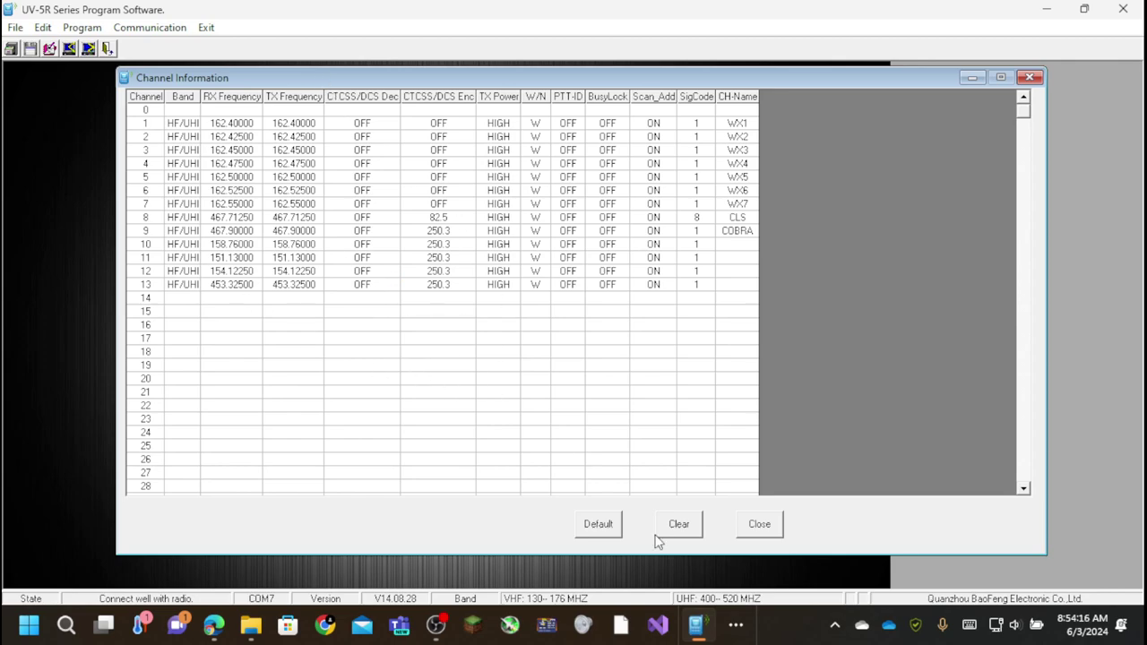
pyautogui.click(733, 625)
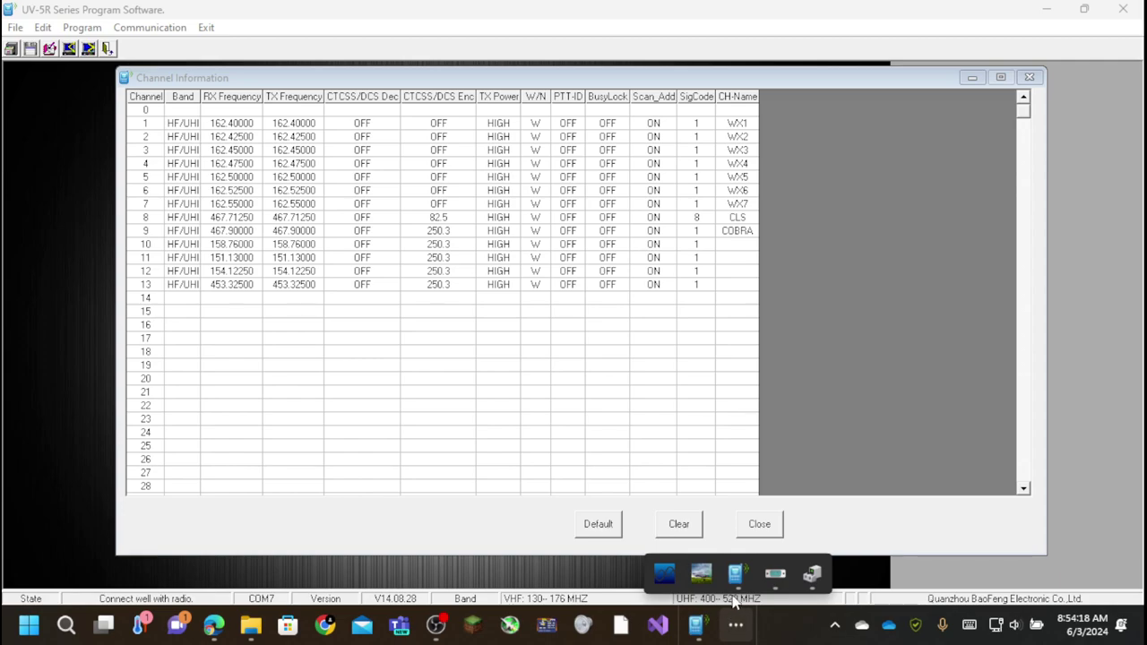
pyautogui.moveTo(774, 584)
pyautogui.click(857, 243)
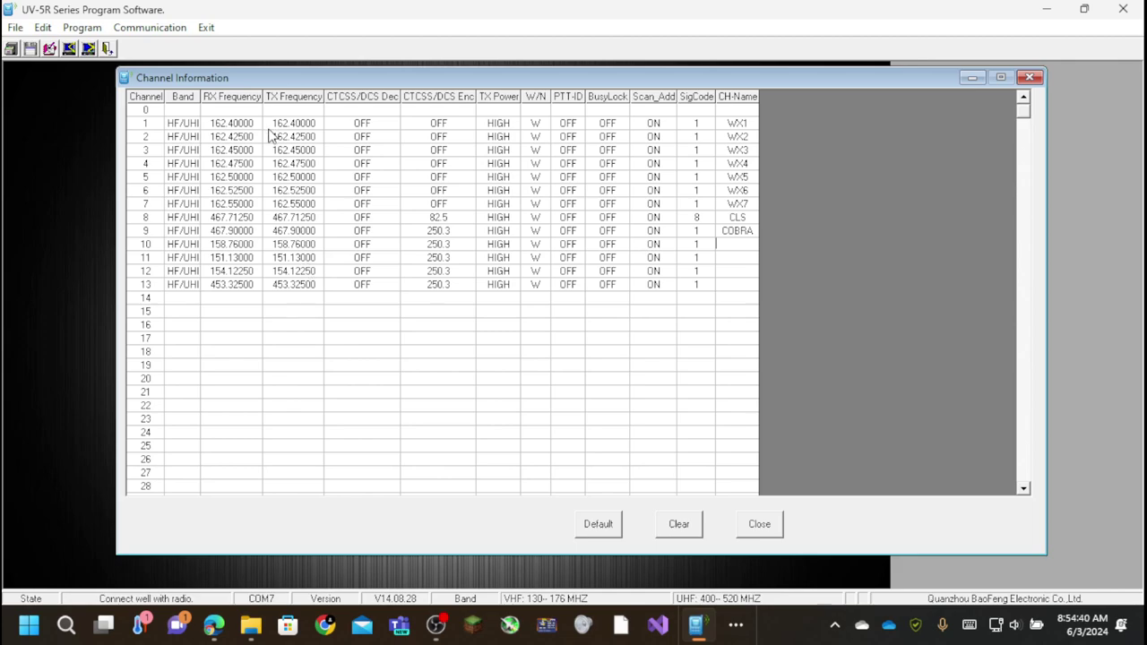
# Step: Check the available editing sections and reopen the Channel Information of the radio
pyautogui.click(47, 29)
pyautogui.click(45, 28)
pyautogui.click(44, 29)
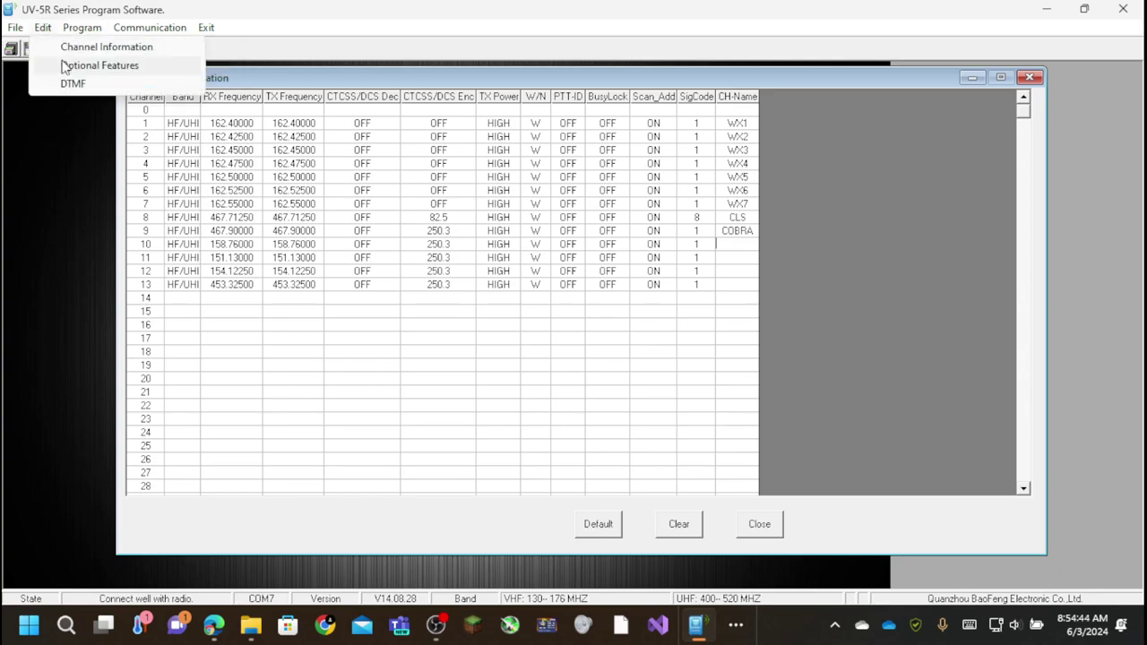
pyautogui.click(90, 47)
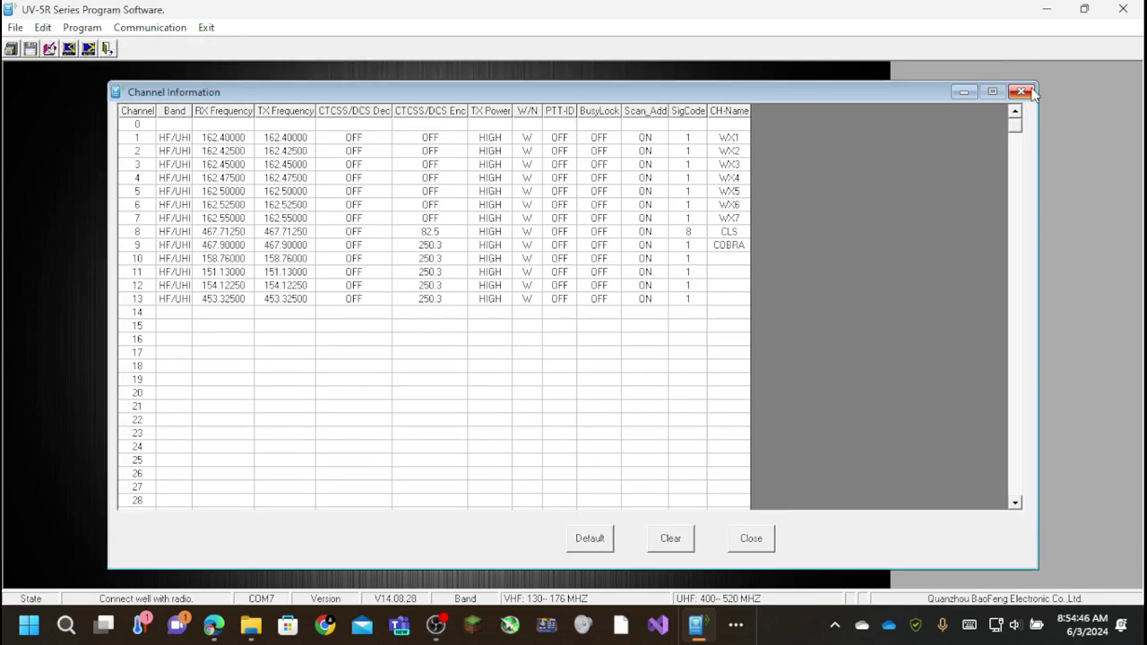
# Step: Close the Channel Information window, review the radio's DTMF Encode/Decode settings and close them unchanged
pyautogui.click(1022, 92)
pyautogui.click(43, 28)
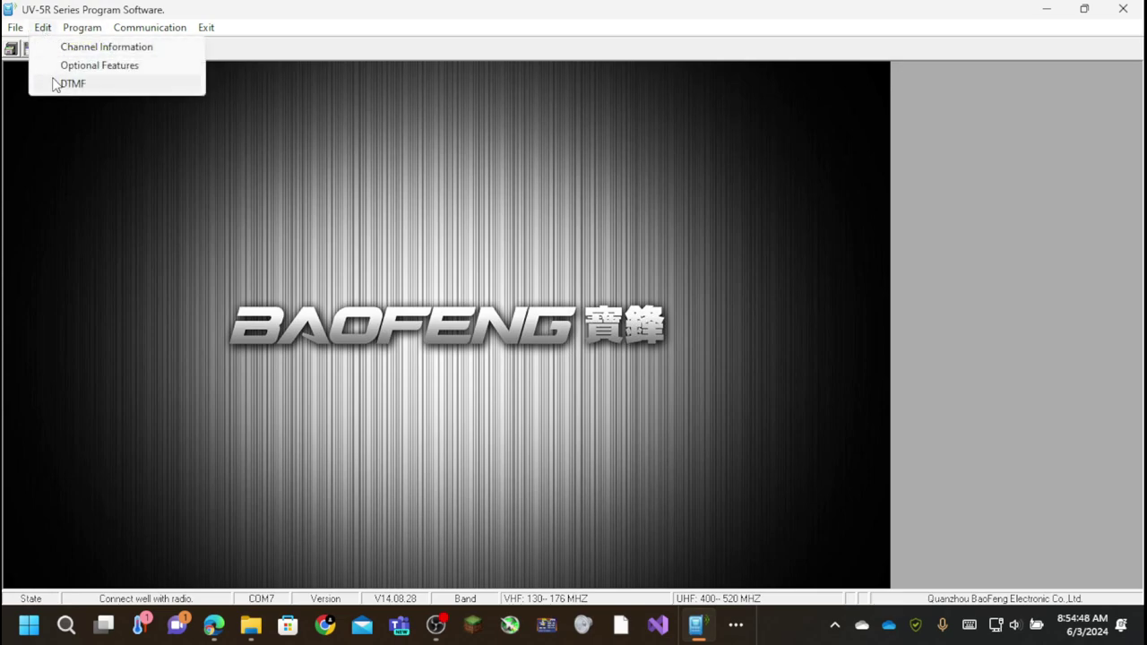
pyautogui.click(65, 84)
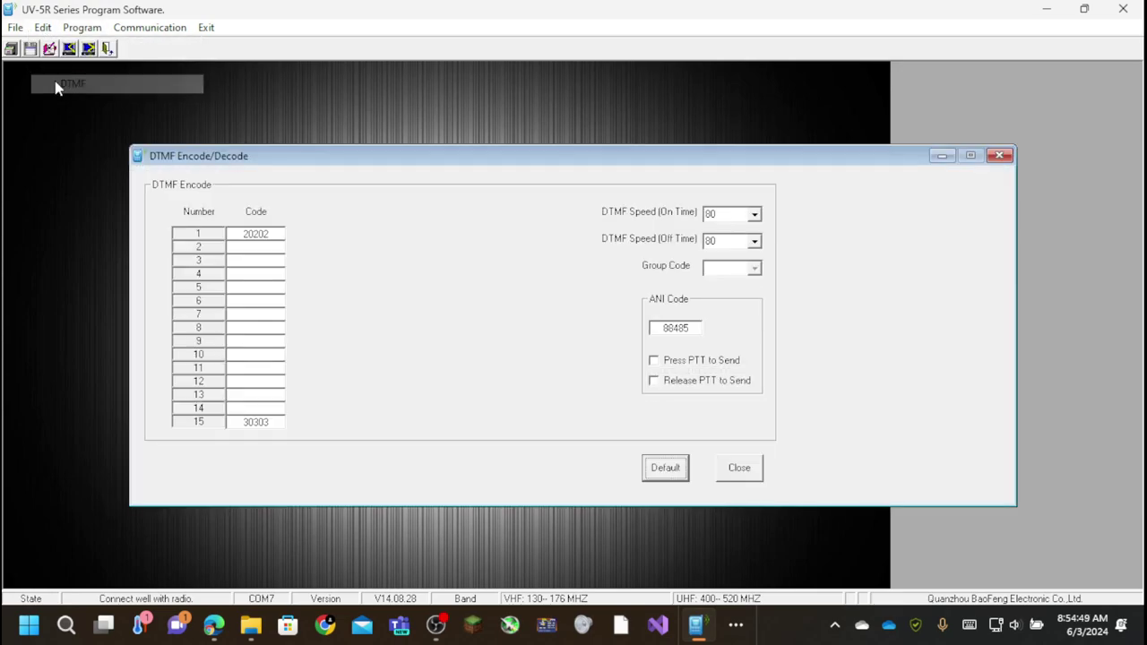
pyautogui.click(999, 158)
# Step: Look over the radio's Optional Features settings and close the window without changing anything
pyautogui.click(44, 29)
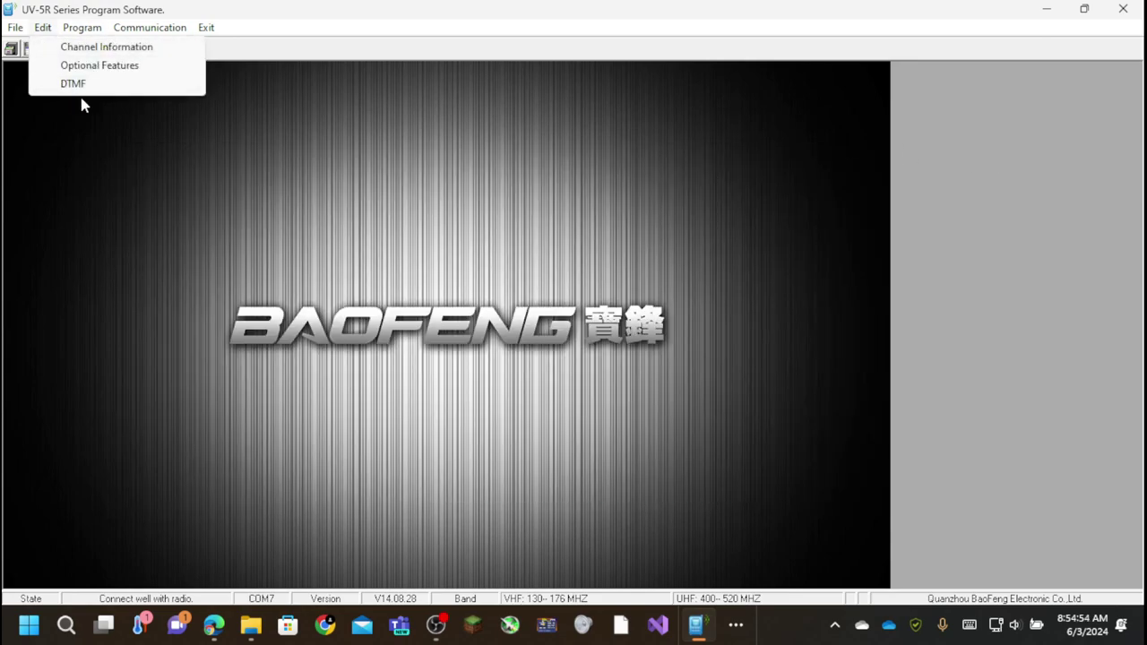
pyautogui.click(94, 66)
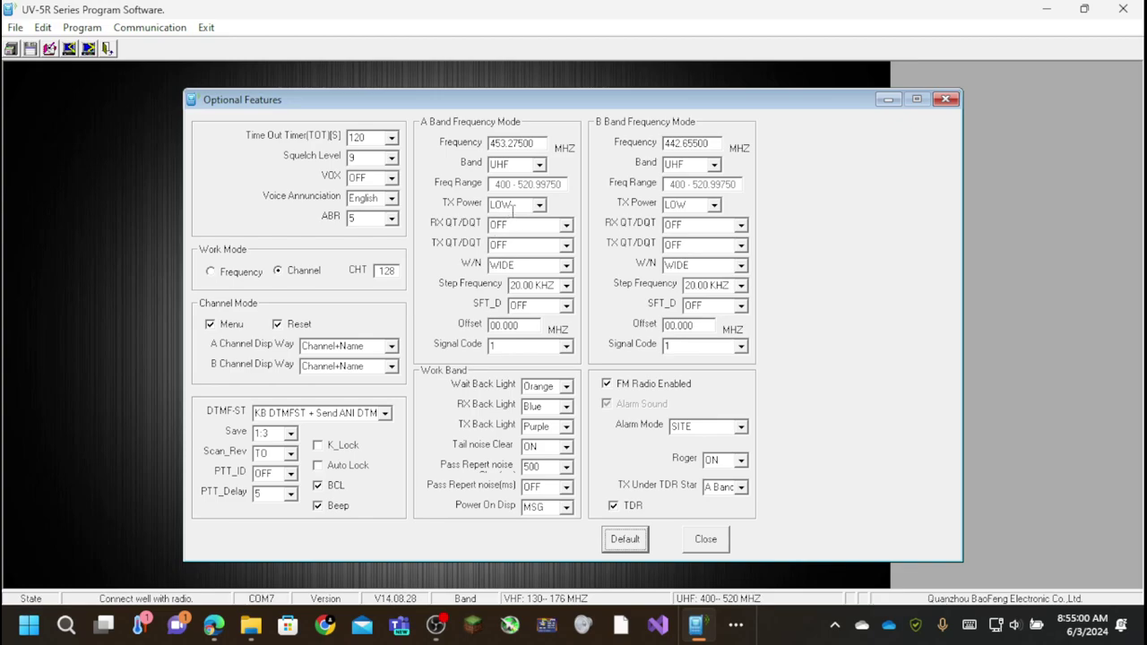
pyautogui.scroll(-1, 510, 206)
pyautogui.click(712, 542)
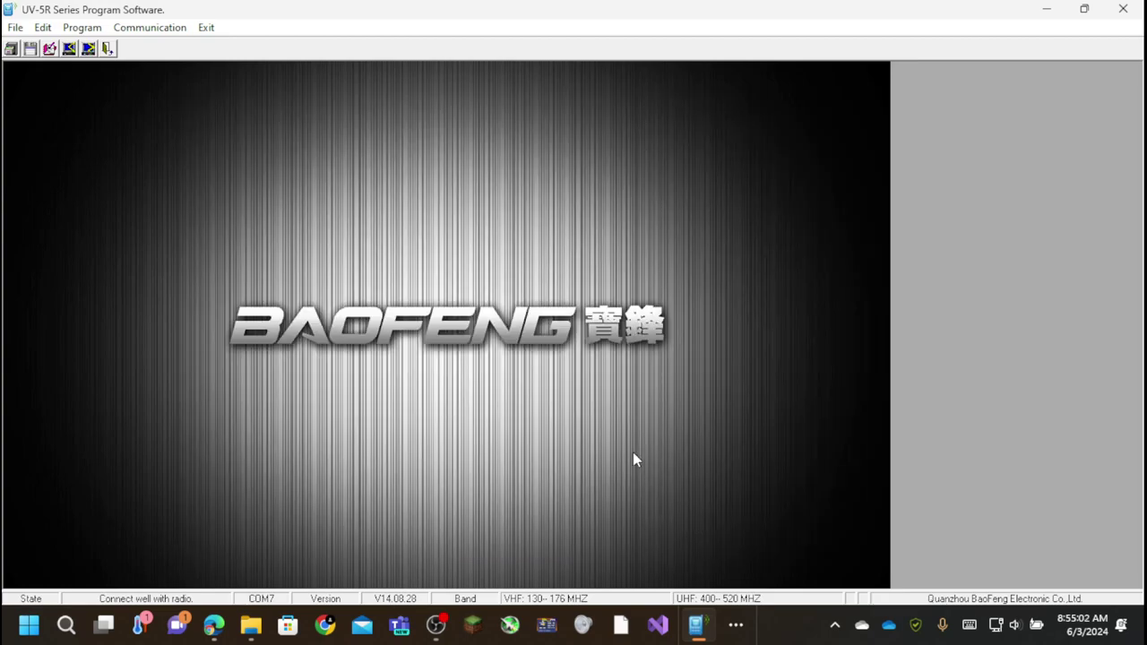
# Step: Reopen Optional Features and examine its settings, including the choices for ABR and the A band Signal Code, keeping the current values
pyautogui.click(43, 27)
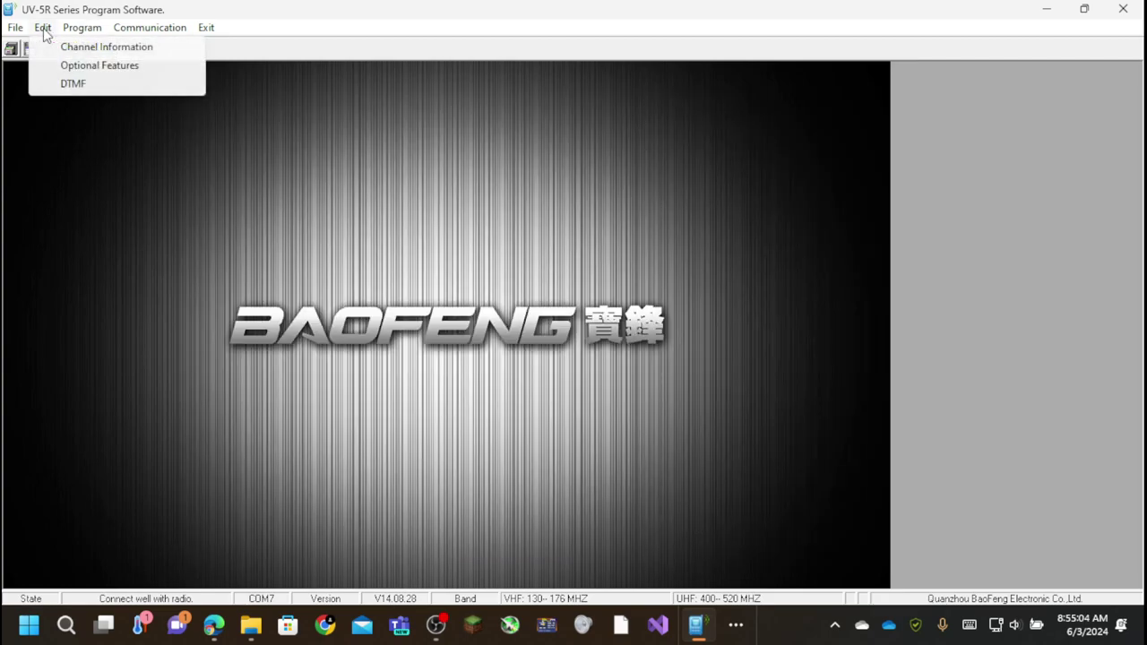
pyautogui.click(76, 68)
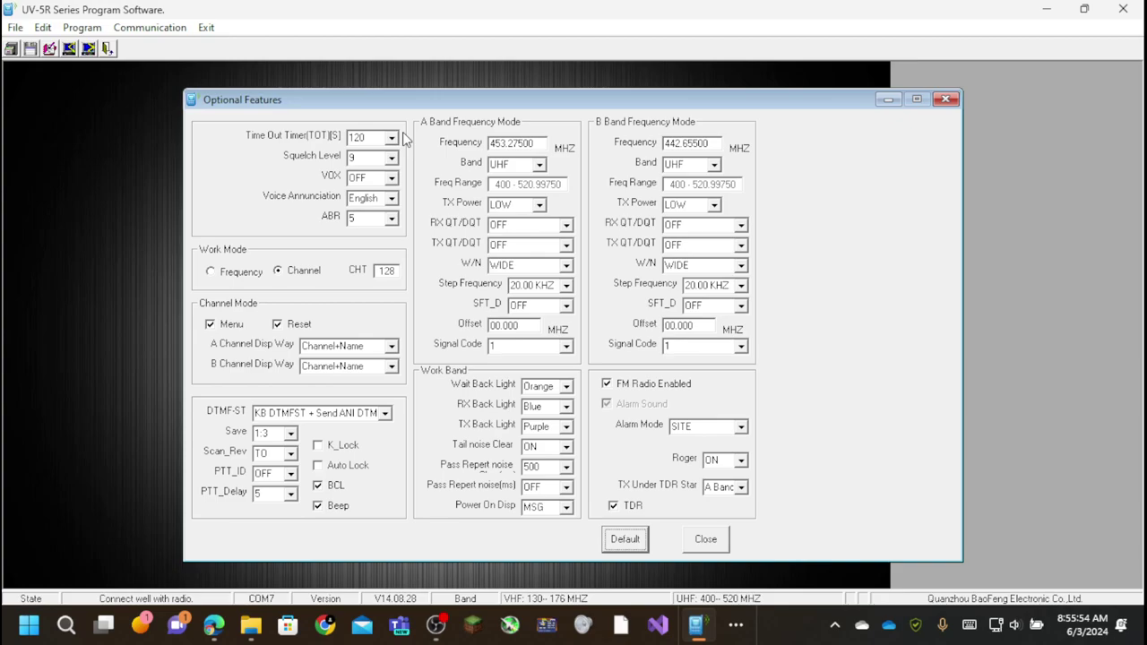
pyautogui.click(393, 218)
pyautogui.click(396, 218)
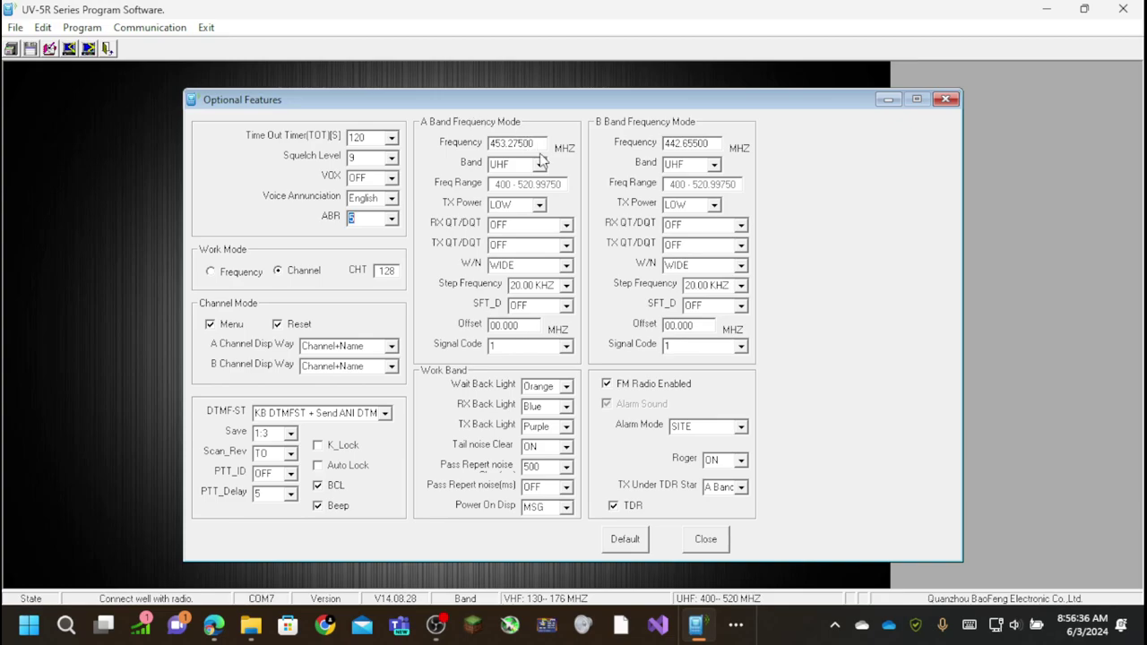
pyautogui.click(555, 347)
pyautogui.click(566, 347)
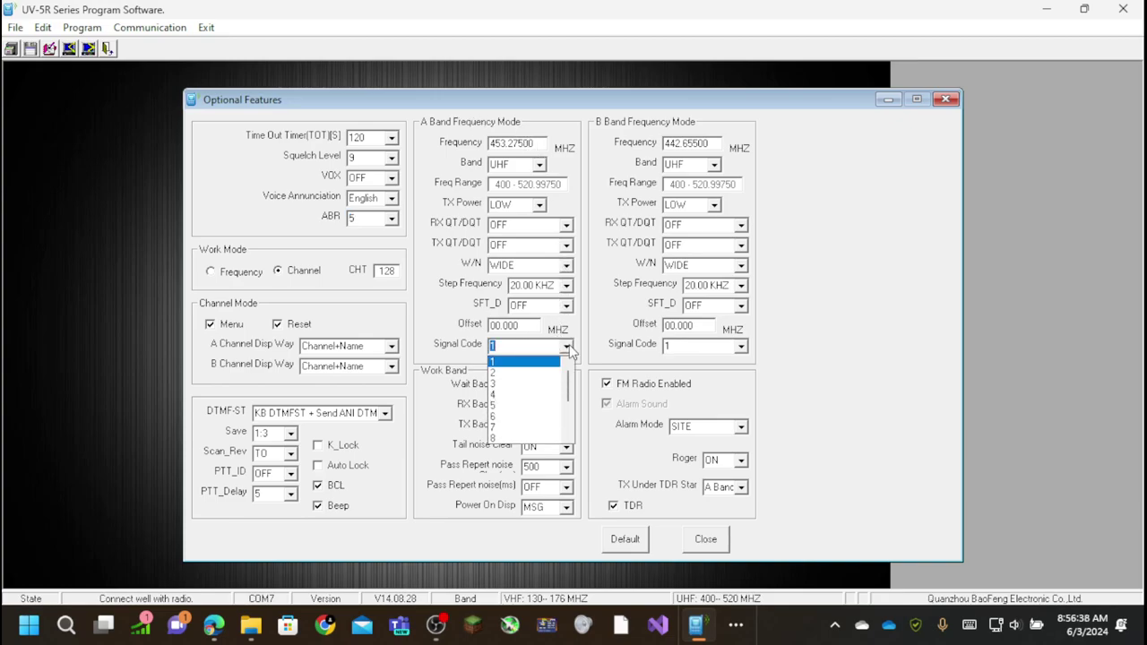
pyautogui.click(569, 351)
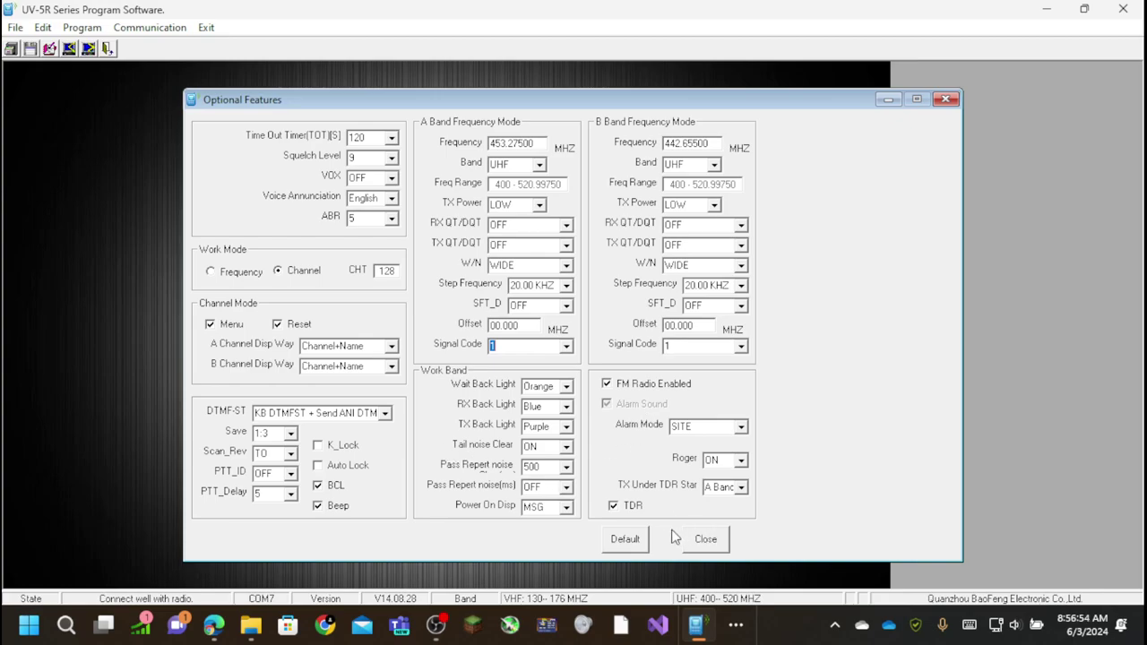
pyautogui.click(712, 539)
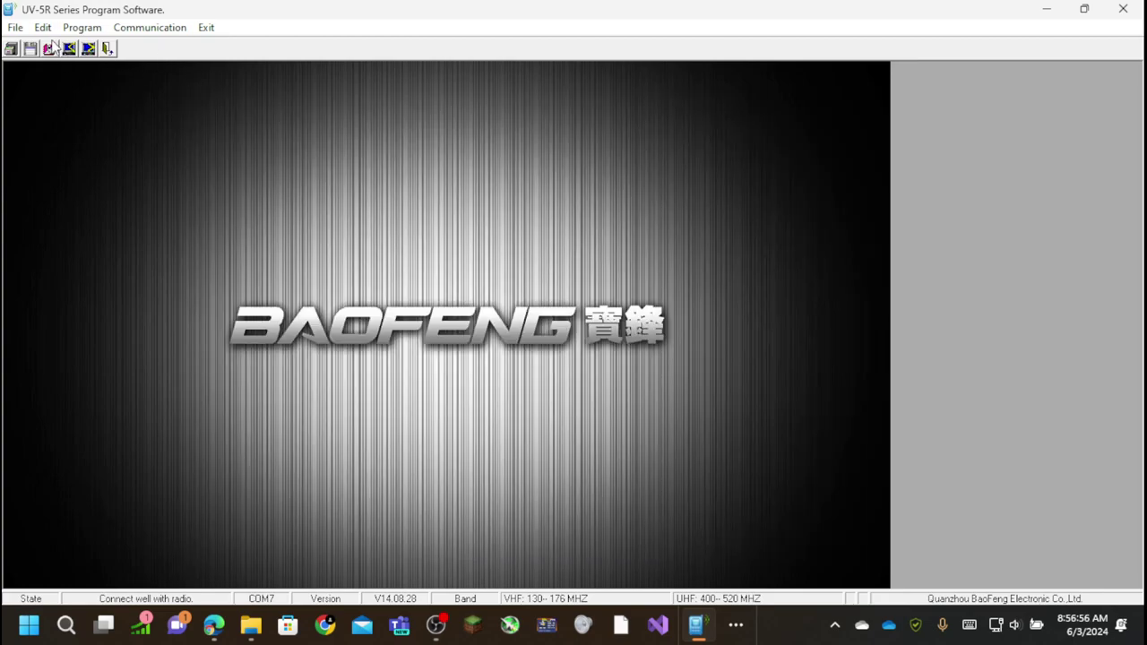
# Step: Check the available radio read/write commands, the Communication Port Setup and the file commands, leaving everything unchanged
pyautogui.click(43, 28)
pyautogui.click(109, 38)
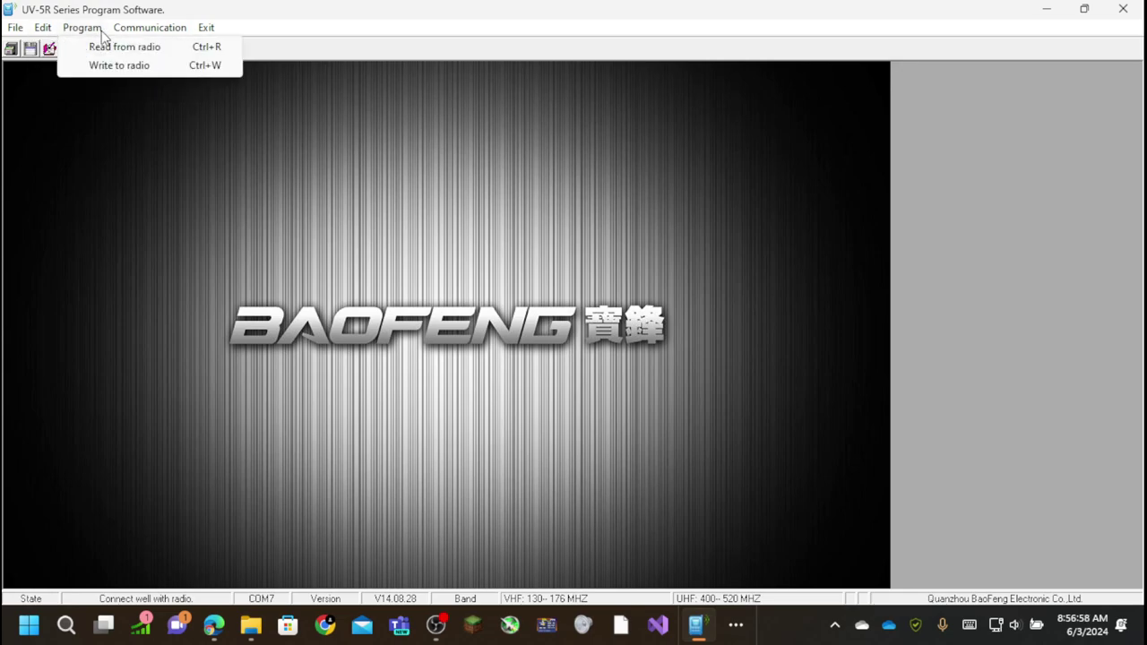
pyautogui.click(148, 27)
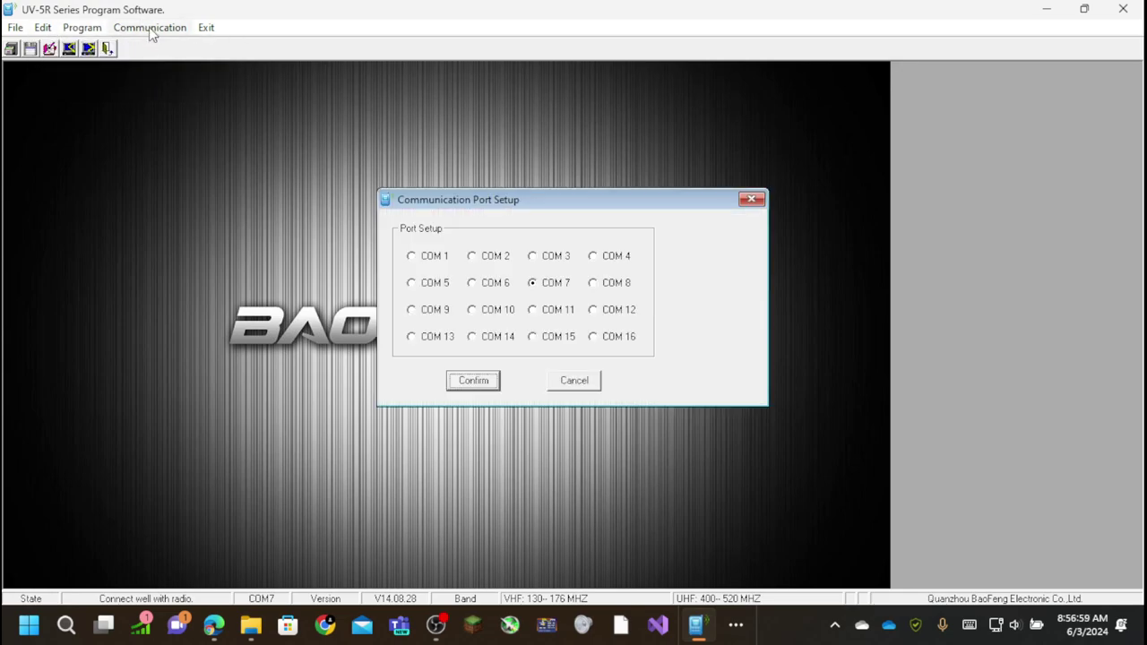
pyautogui.click(751, 199)
pyautogui.click(16, 27)
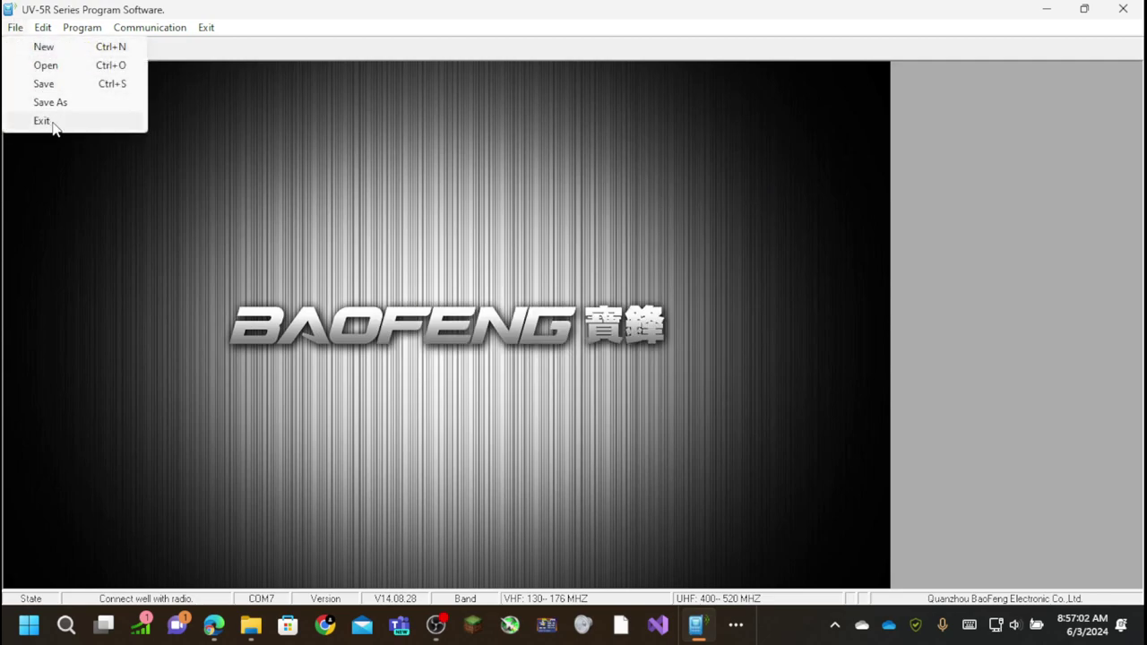
pyautogui.click(345, 136)
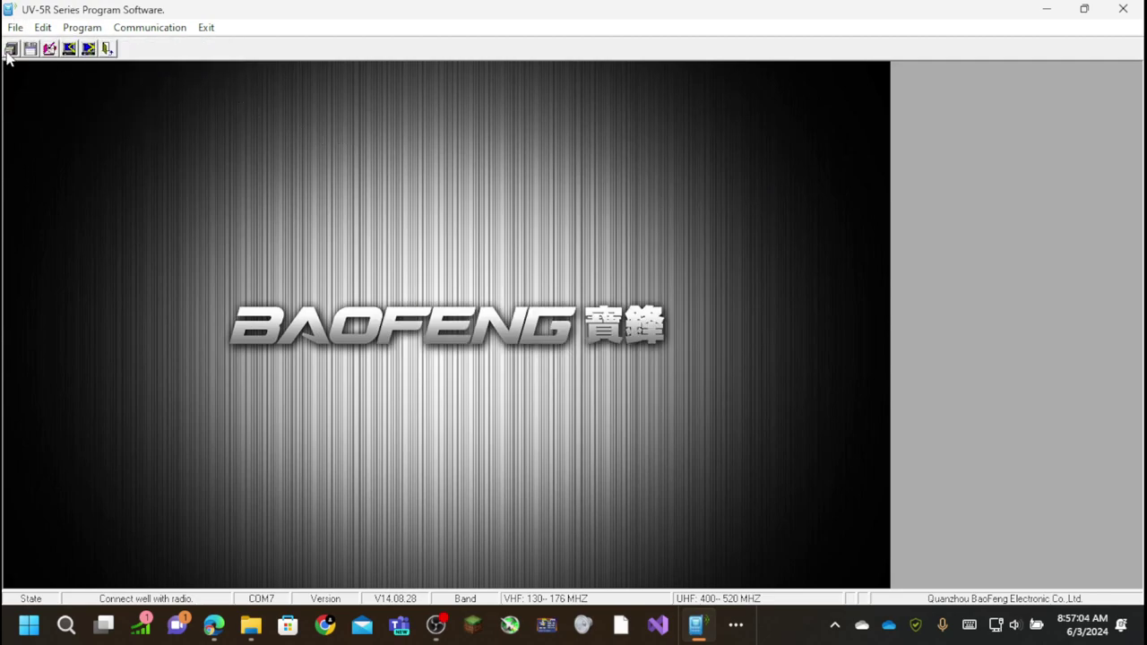
# Step: Review the radio's channel list in Channel Information once more and close it
pyautogui.click(51, 49)
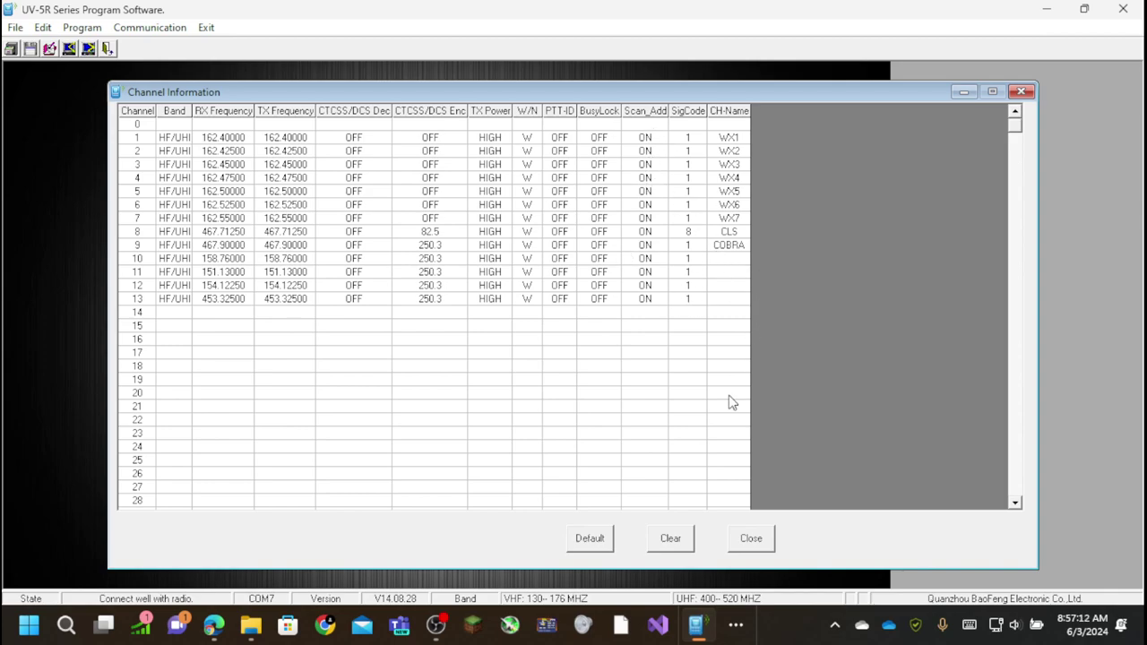
pyautogui.moveTo(1023, 134); pyautogui.dragTo(1015, 112)
pyautogui.click(755, 538)
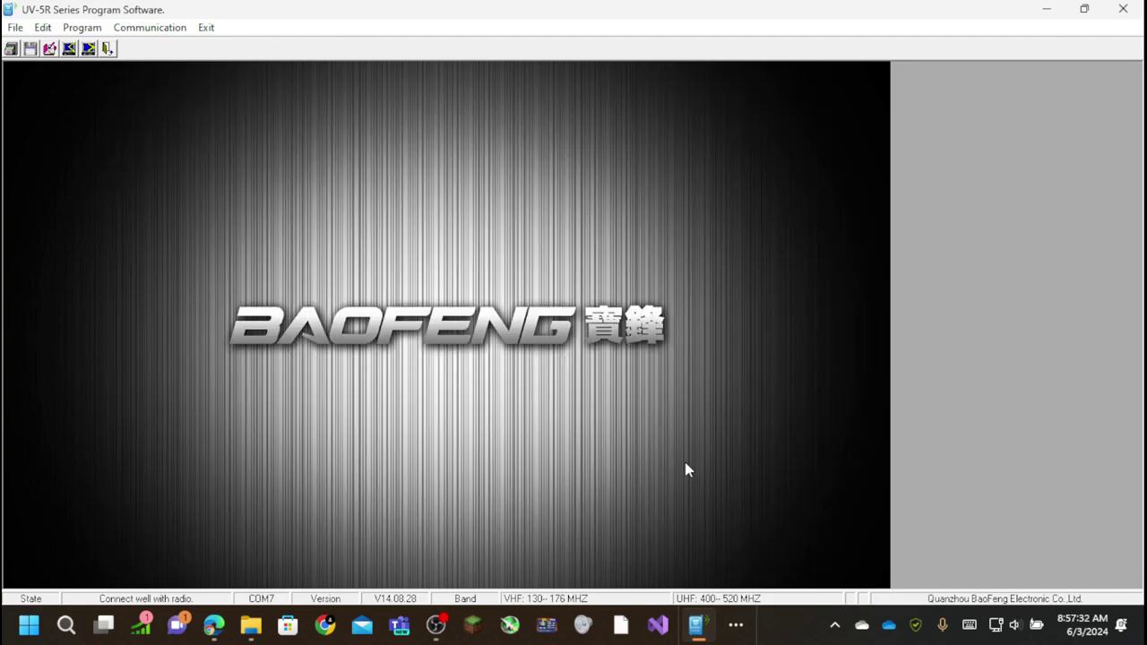
# Step: Write the programming data to the radio and acknowledge the completion message
pyautogui.click(89, 48)
pyautogui.click(471, 492)
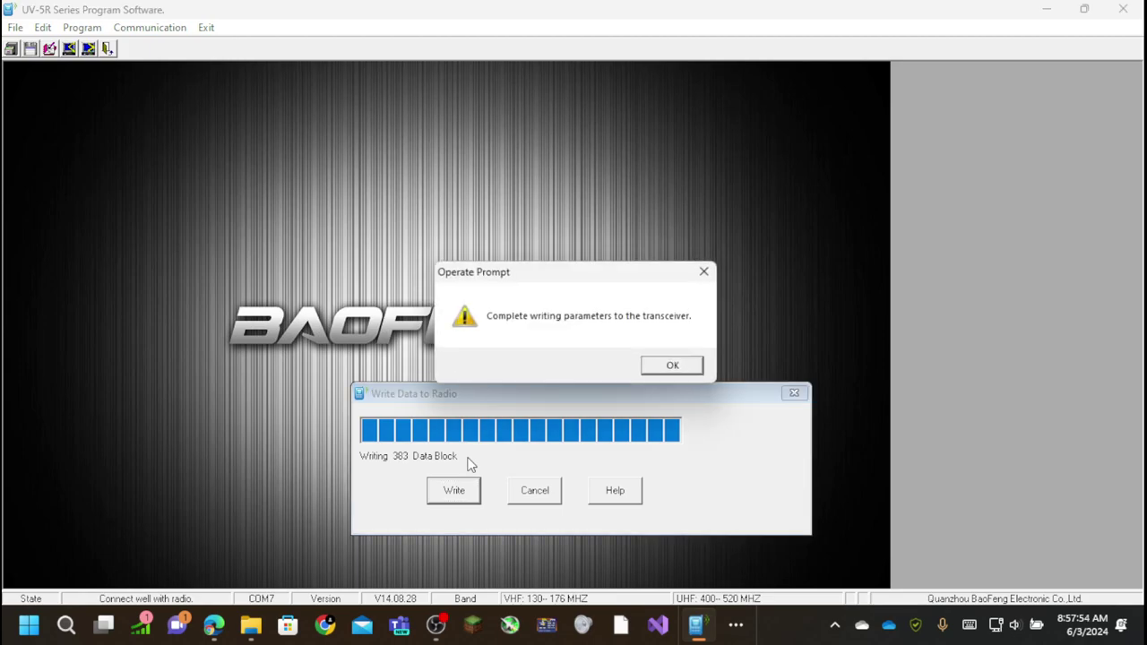
pyautogui.press('Return')
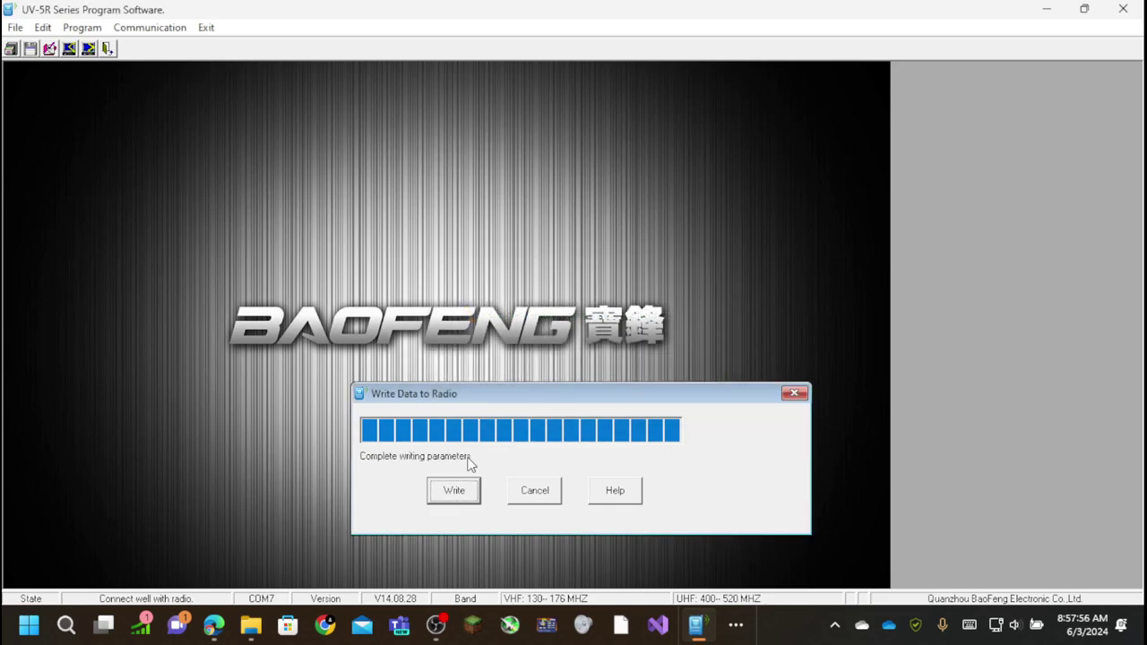